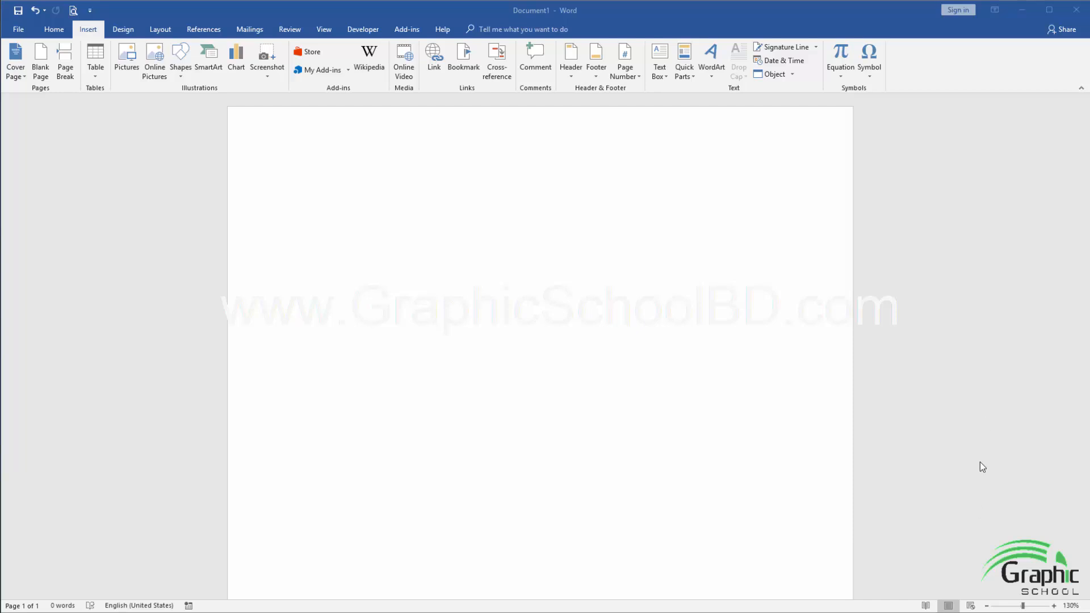
Insert a table with four columns and six rows into the blank document
click(353, 237)
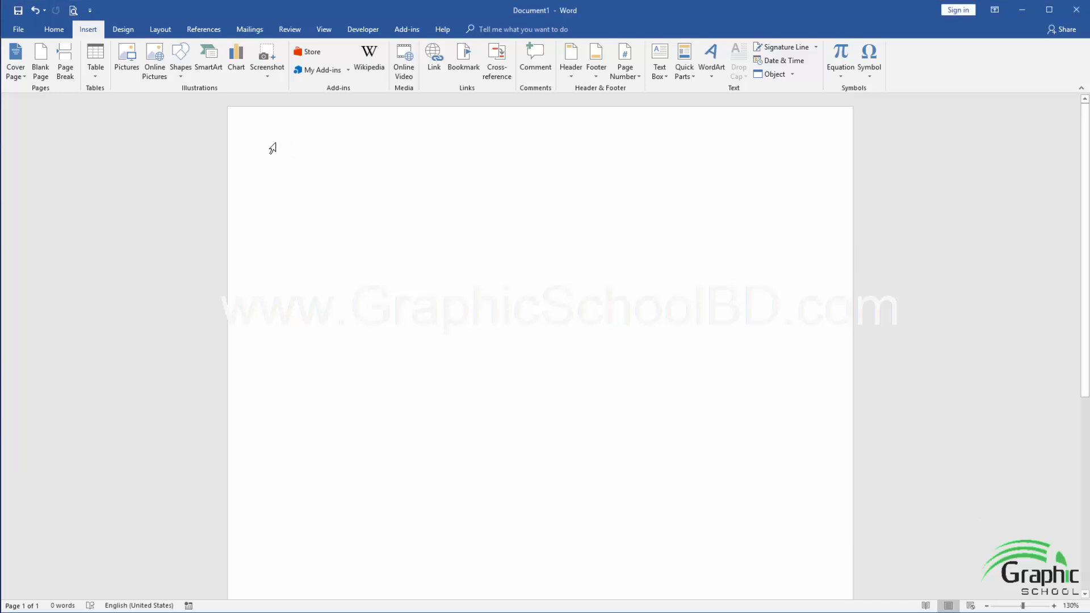
click(97, 78)
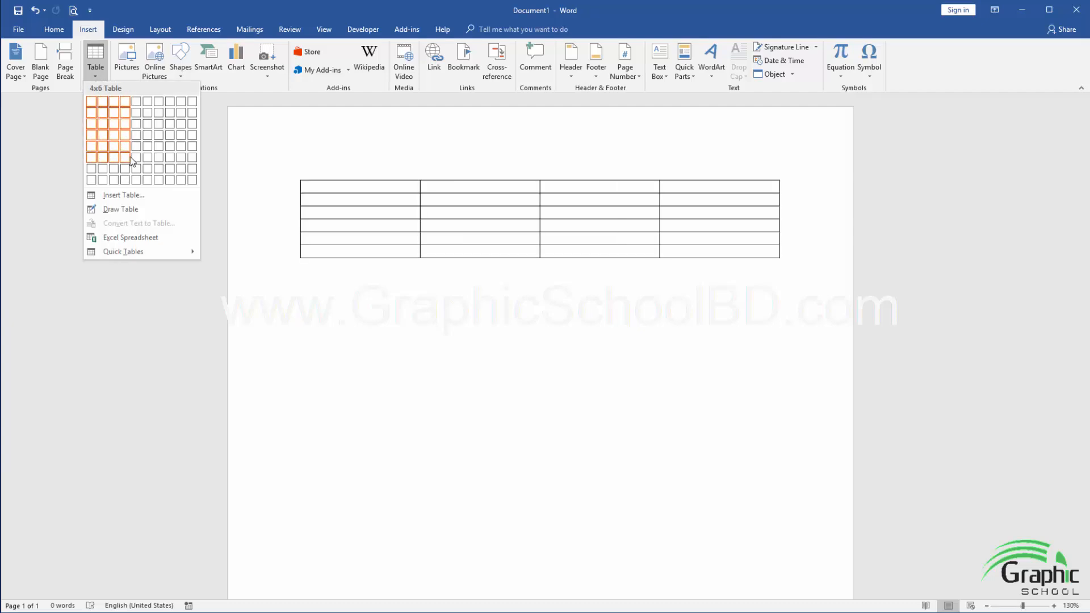
click(130, 159)
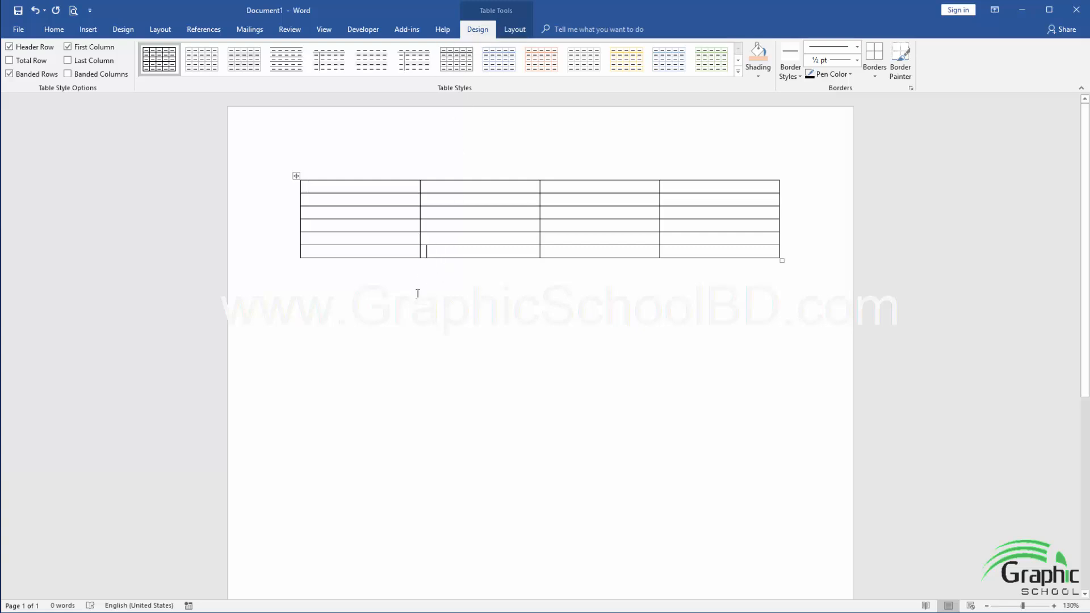
click(399, 354)
click(384, 369)
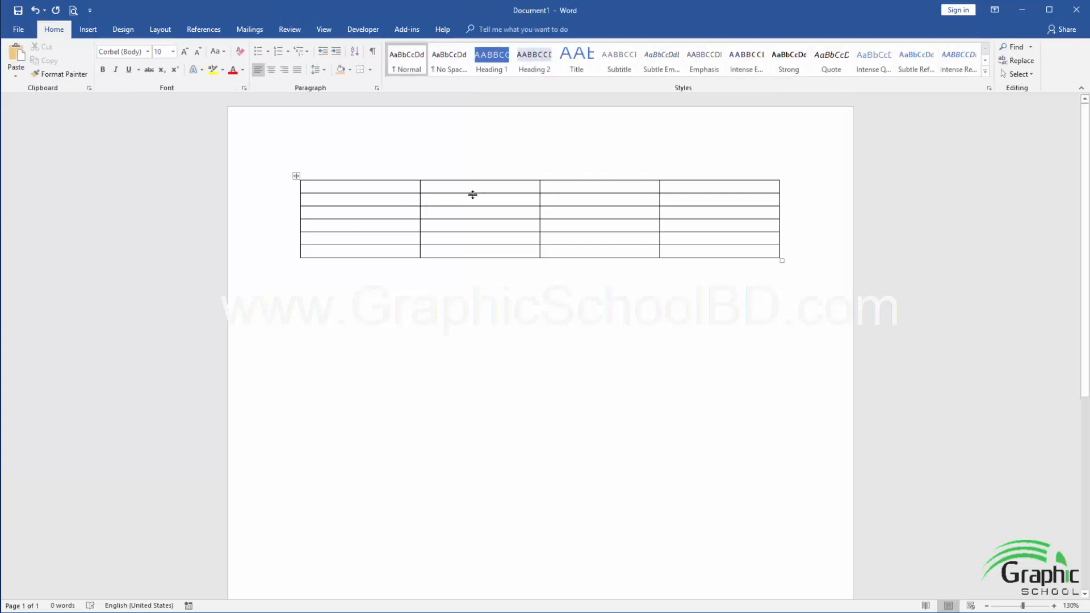
click(442, 223)
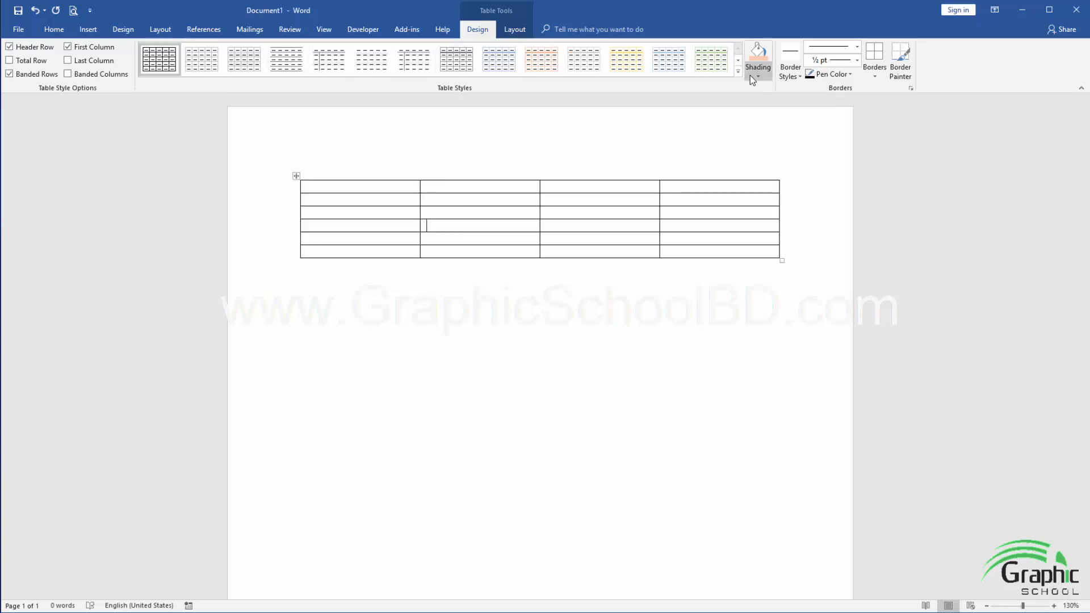
click(515, 30)
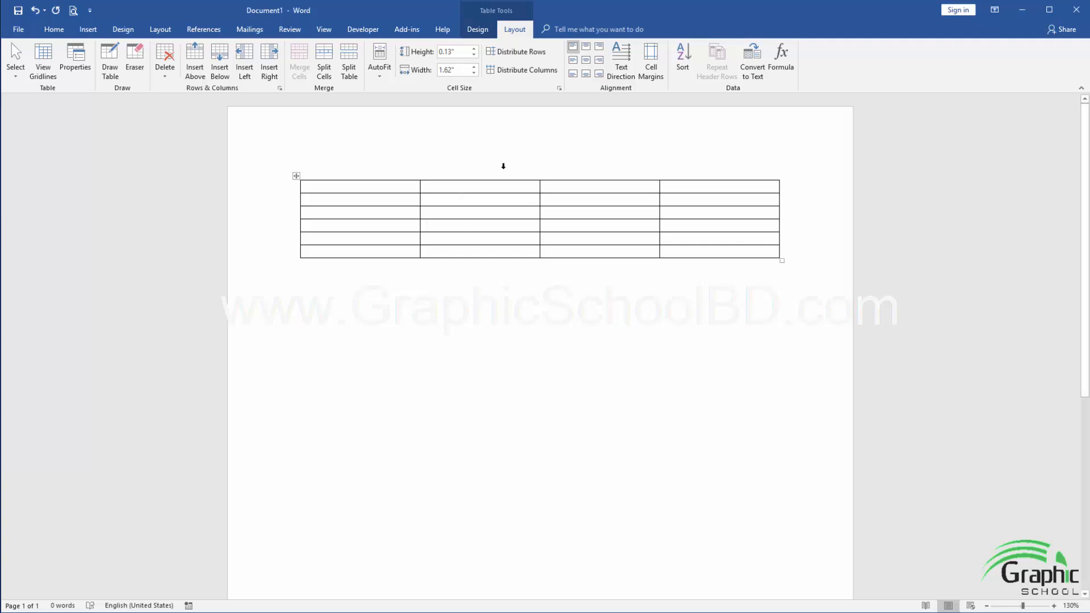
click(477, 30)
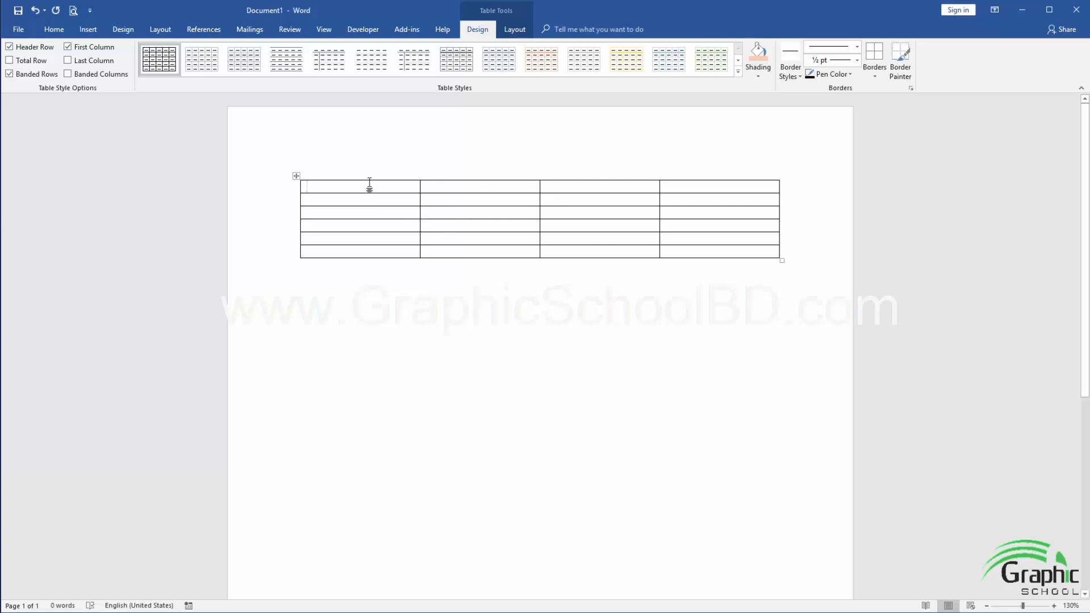
Fill the first table row with Dfdfq, Kj, Jk and Jj, and the second with J, a blank cell, Jj and Jj
text(dfdfq)
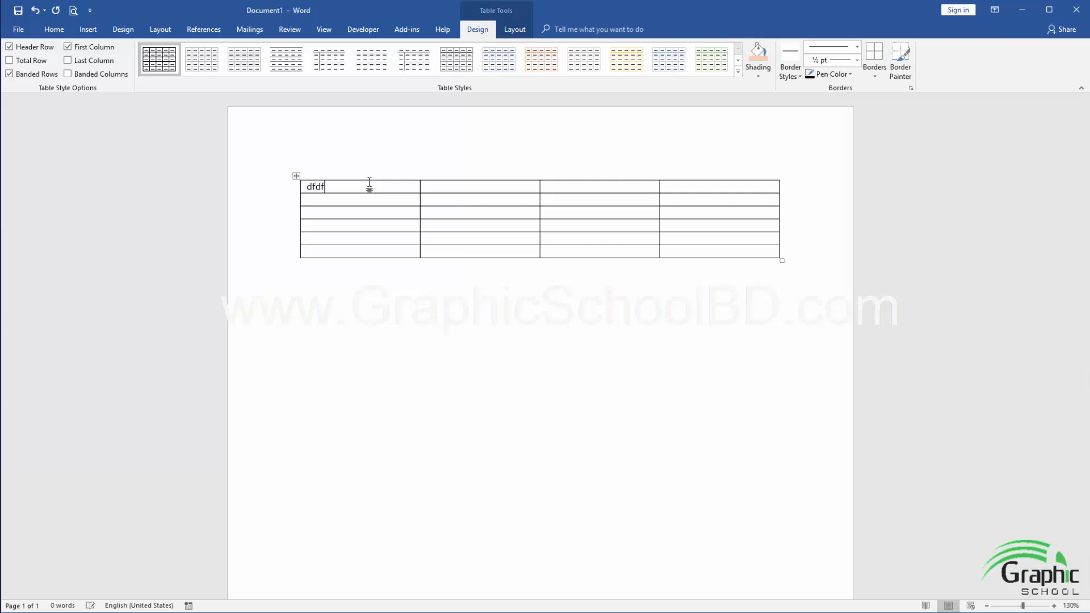
key(Tab)
text(kj)
key(Tab)
text(jk)
key(Tab)
text(j)
key(Tab)
key(Tab)
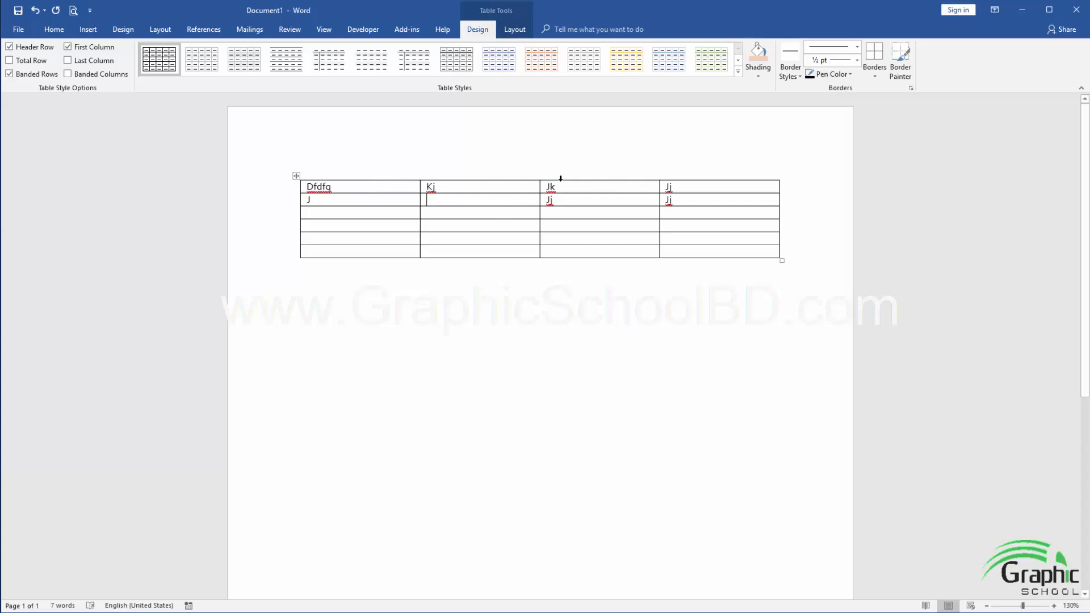
Apply the dark blue grid table style with a solid header row and first column to the whole table
click(297, 176)
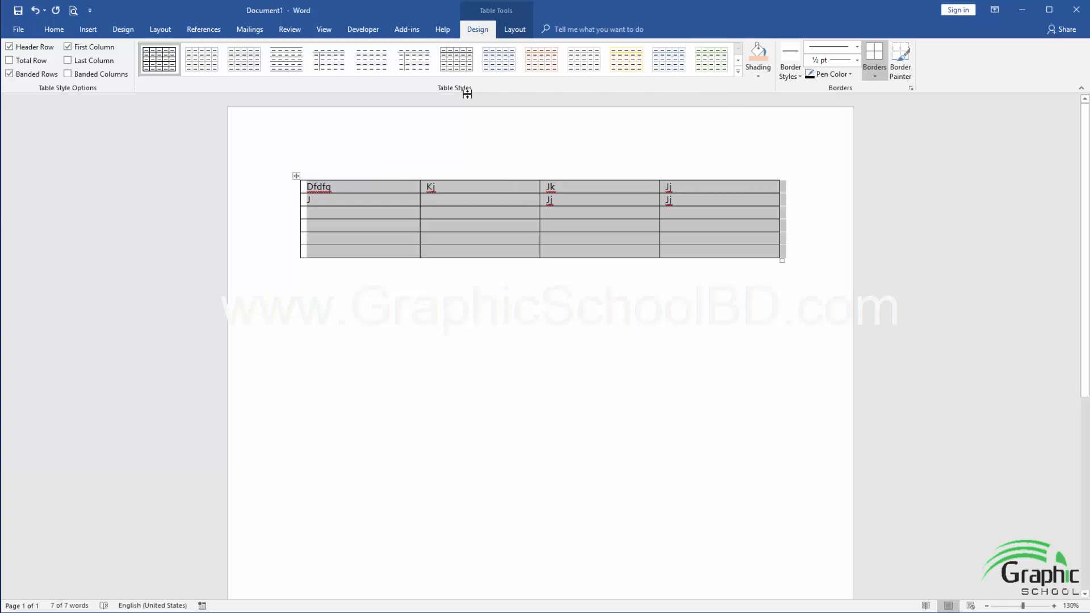
click(739, 71)
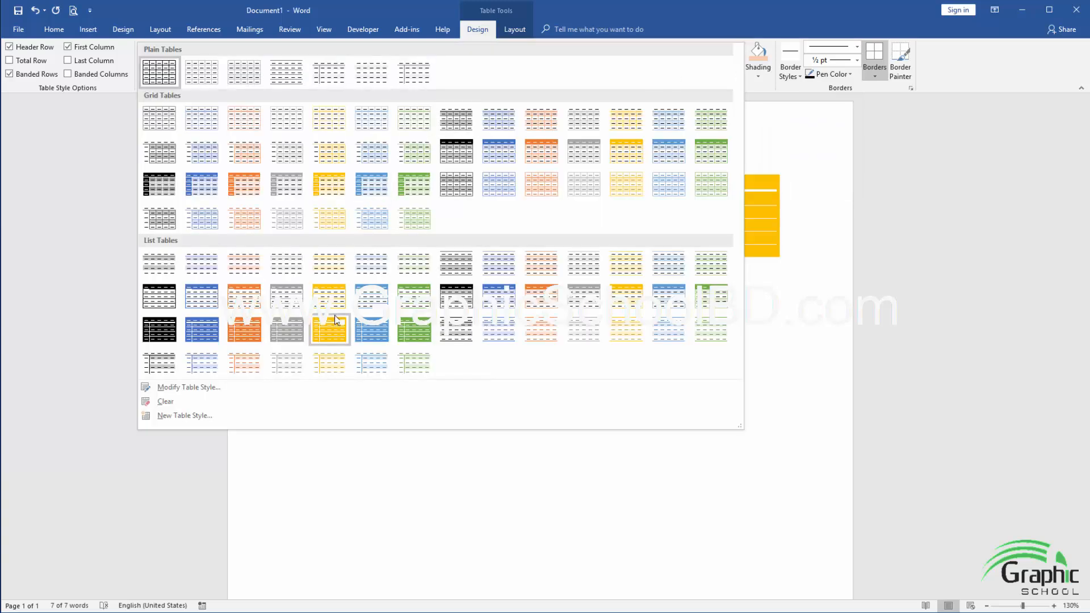
click(376, 187)
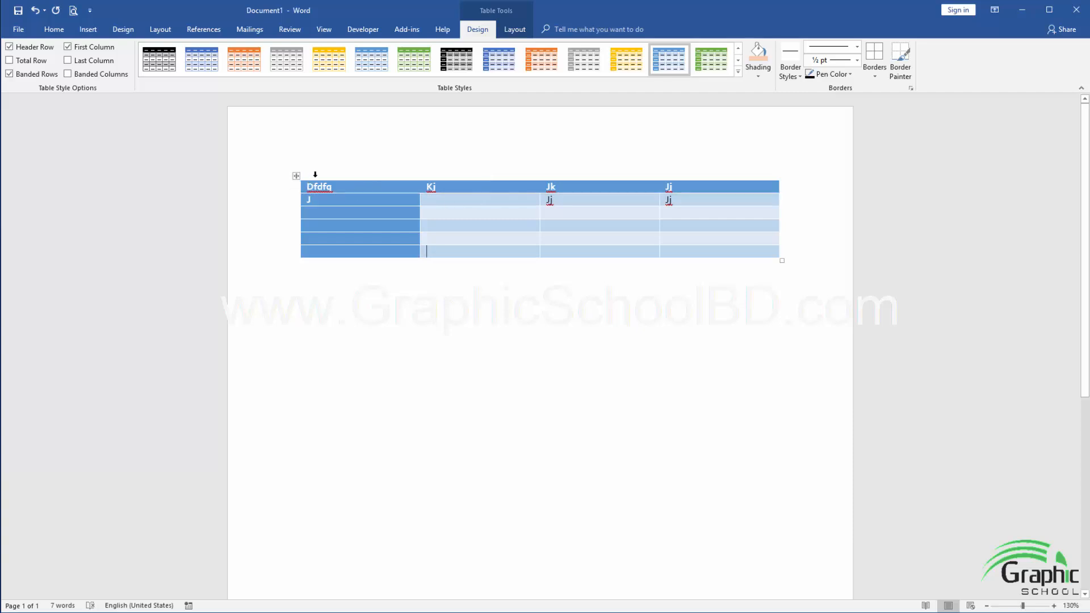
Apply the first plain table style, with simple black gridlines, to the whole table
click(296, 175)
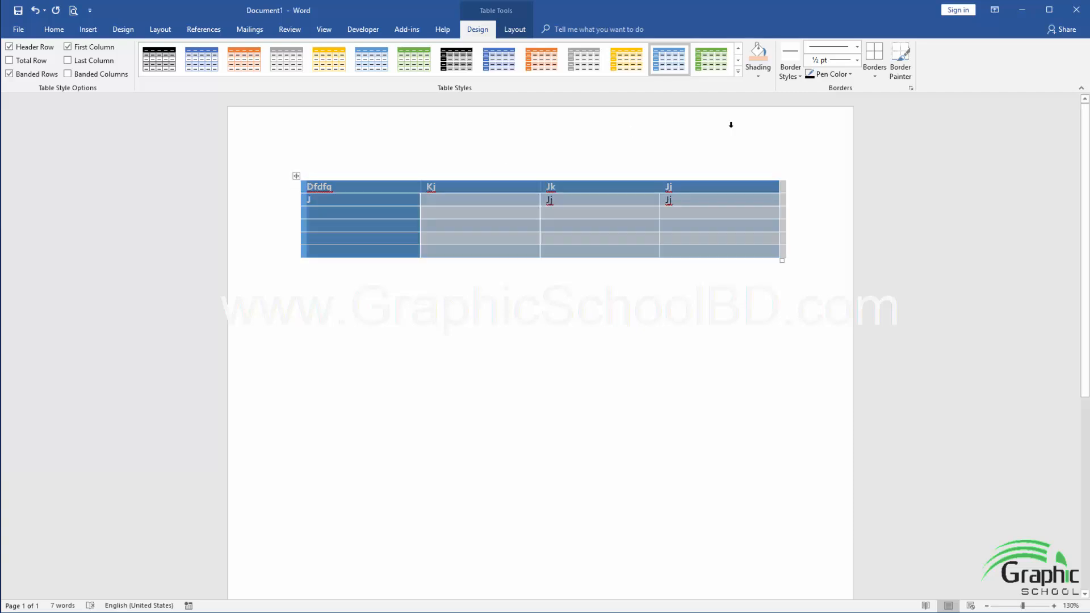
click(739, 73)
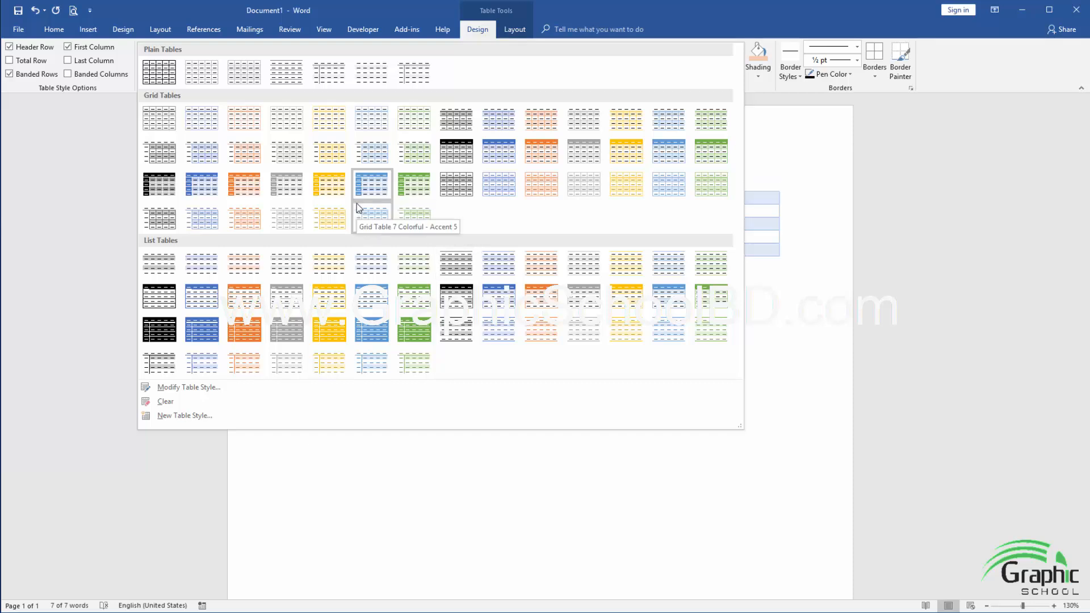
click(164, 74)
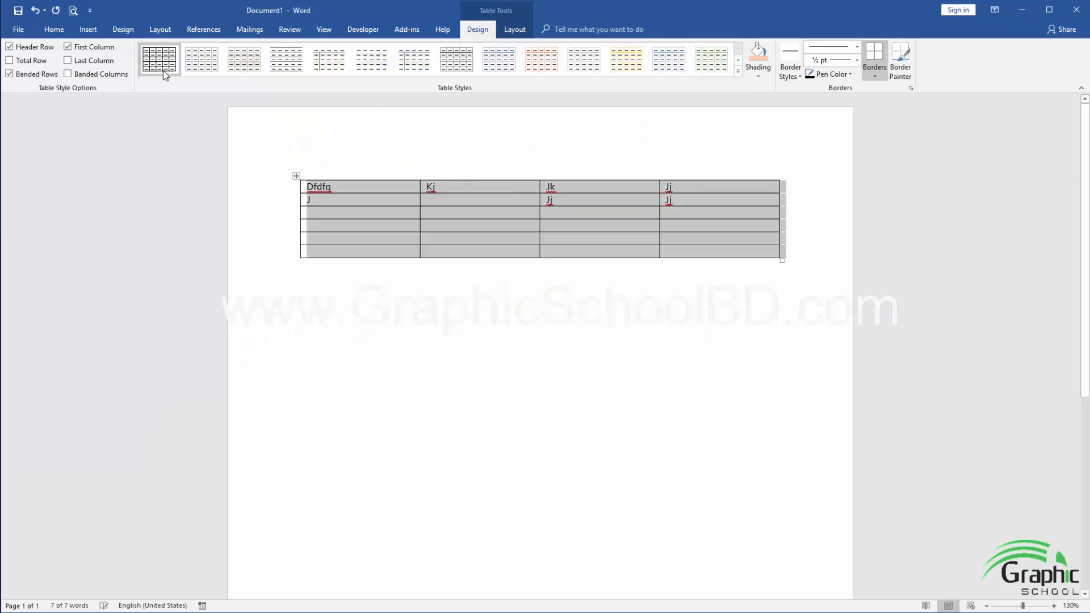
Shade the first cell of the third row with a muted grey theme color
click(442, 252)
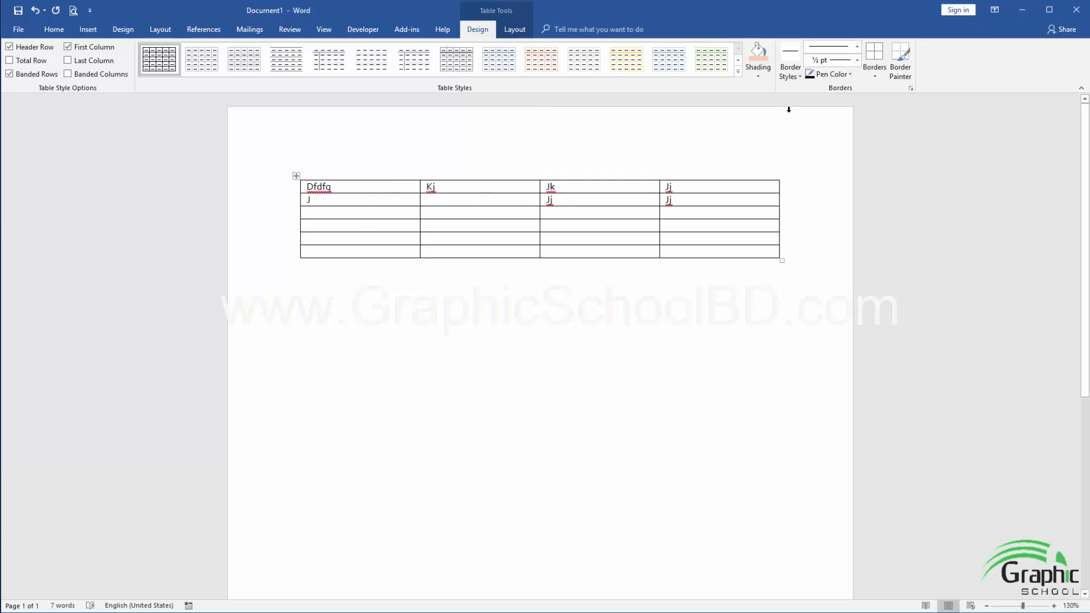
click(758, 74)
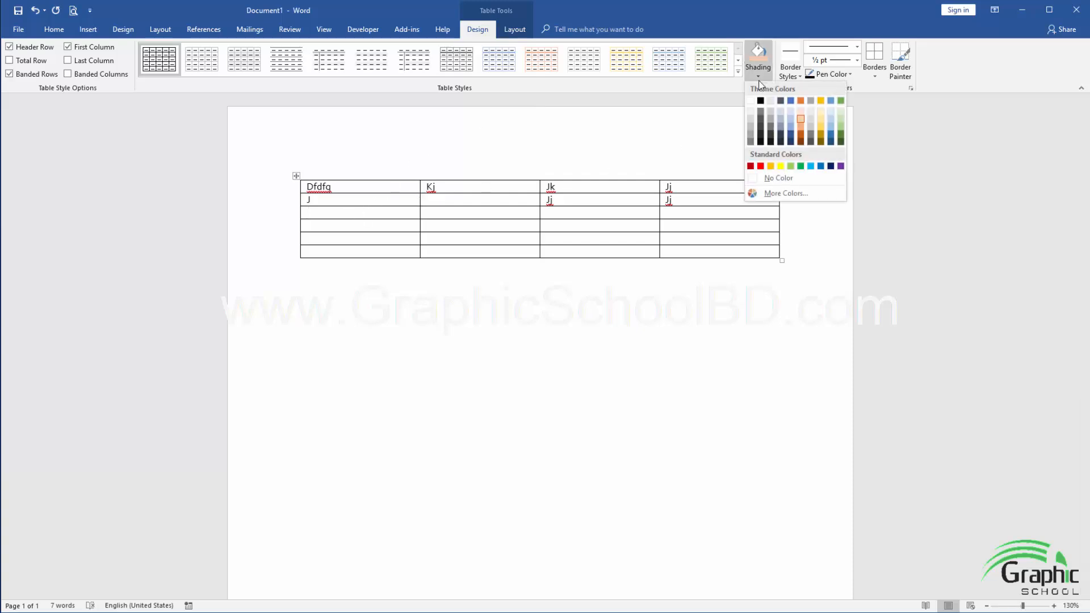
click(775, 120)
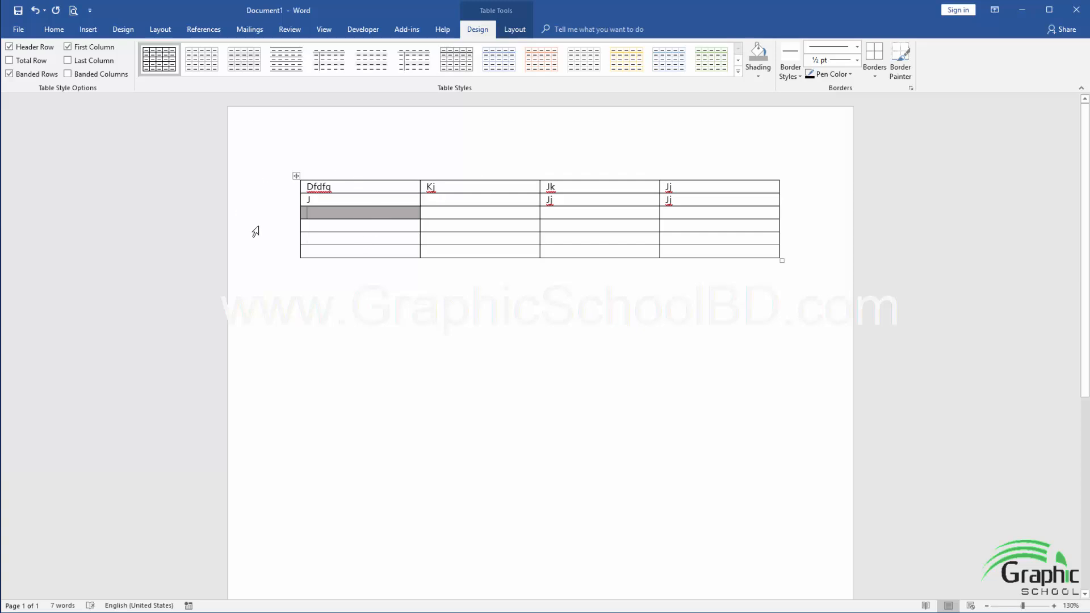
Shade the entire table with a light grey theme color
click(296, 176)
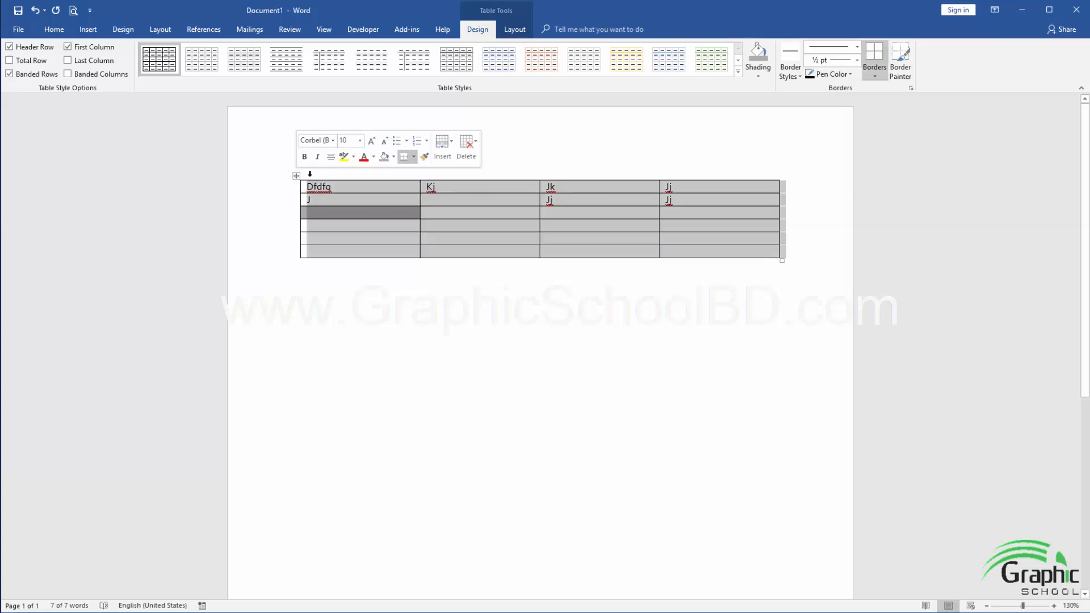
click(759, 77)
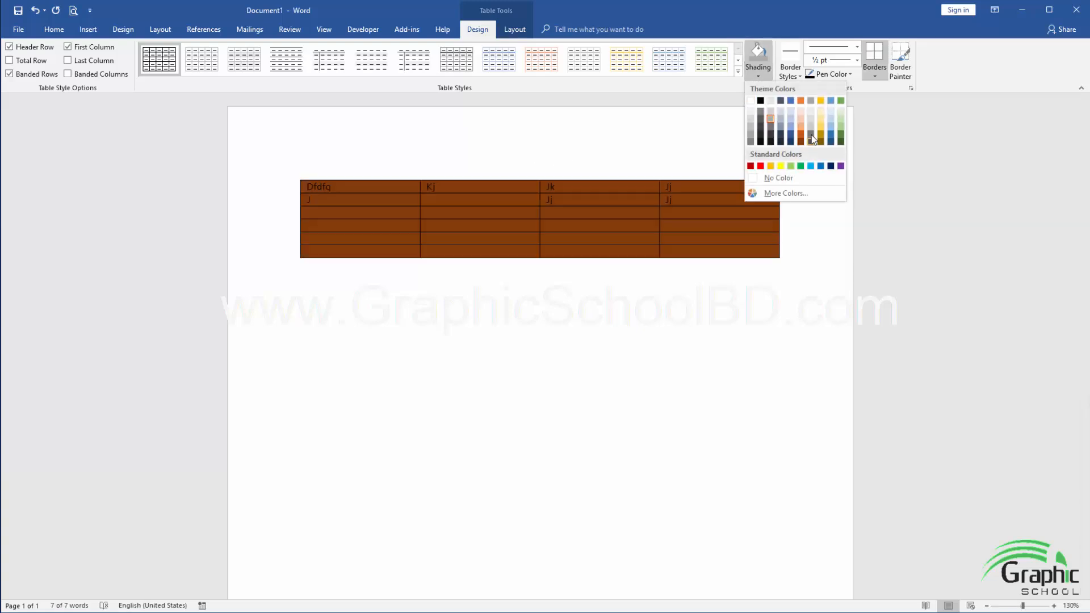
click(812, 117)
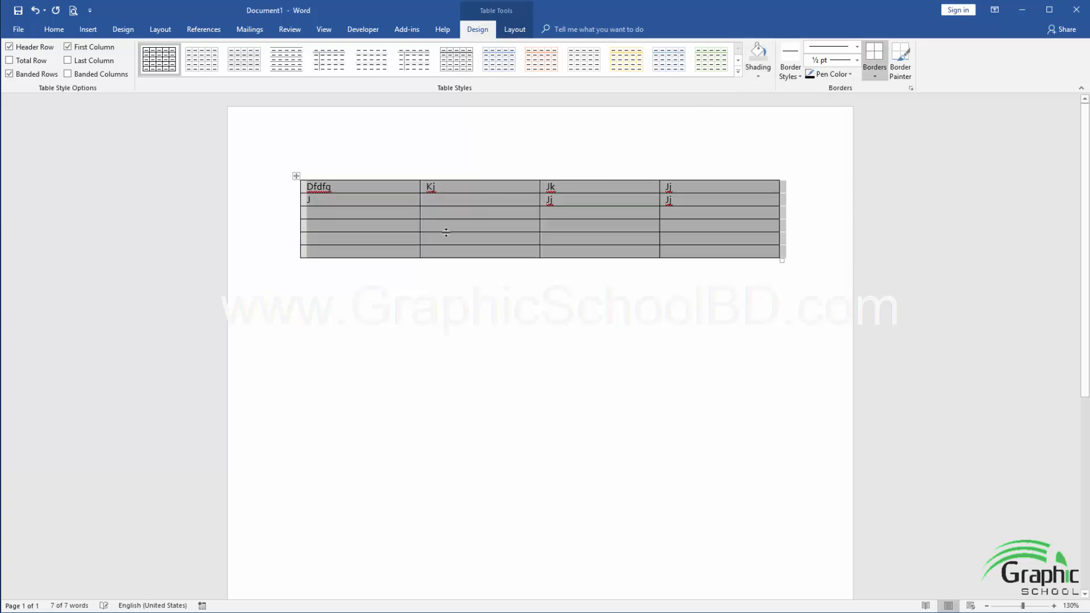
click(455, 217)
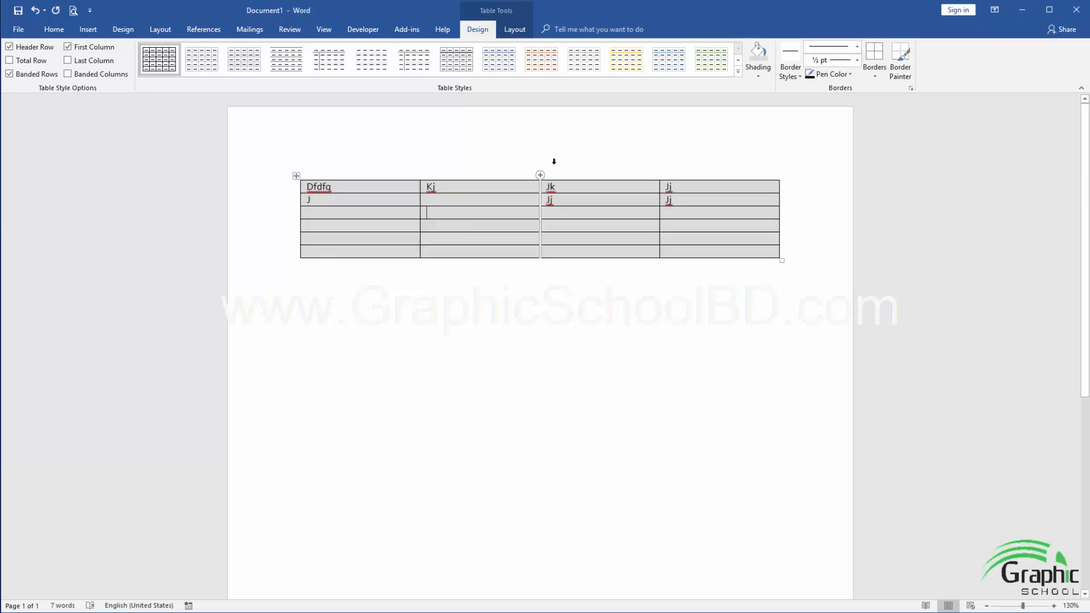
Remove the shading from the entire table by setting it to No Color
click(297, 175)
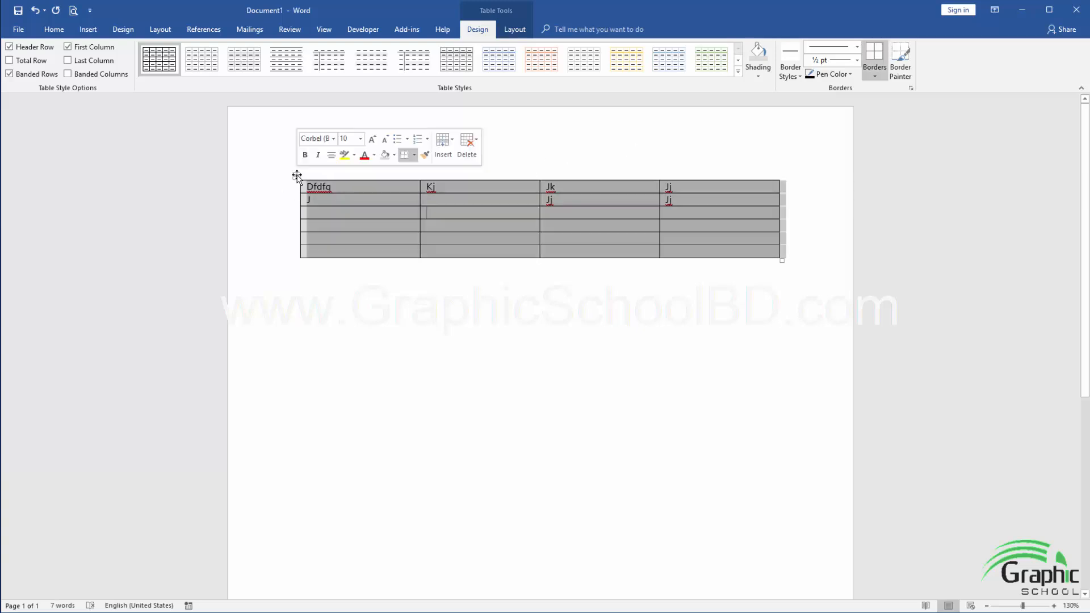
click(758, 75)
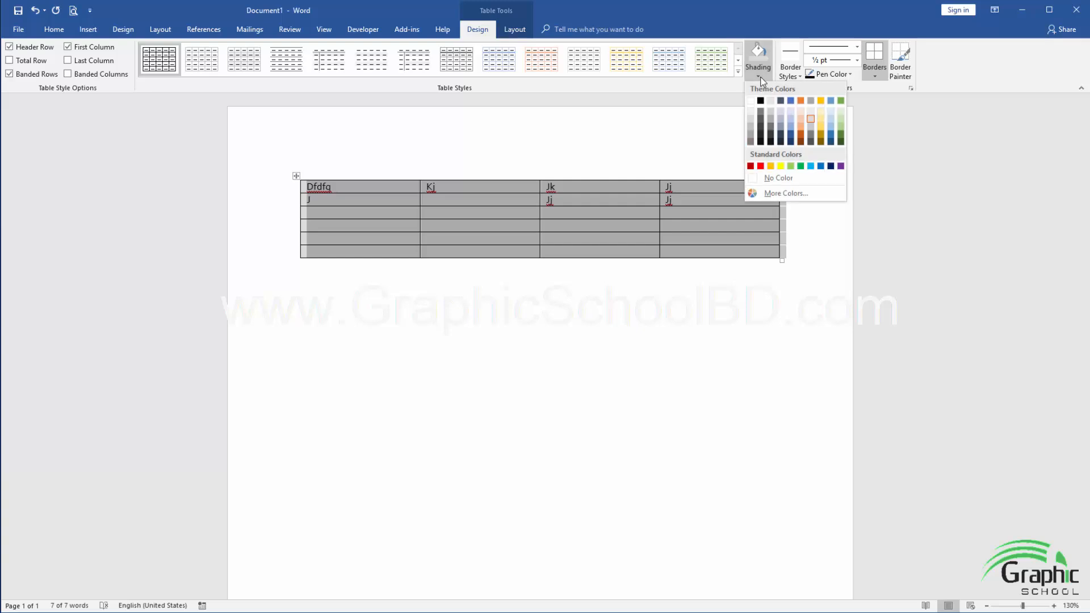
click(769, 179)
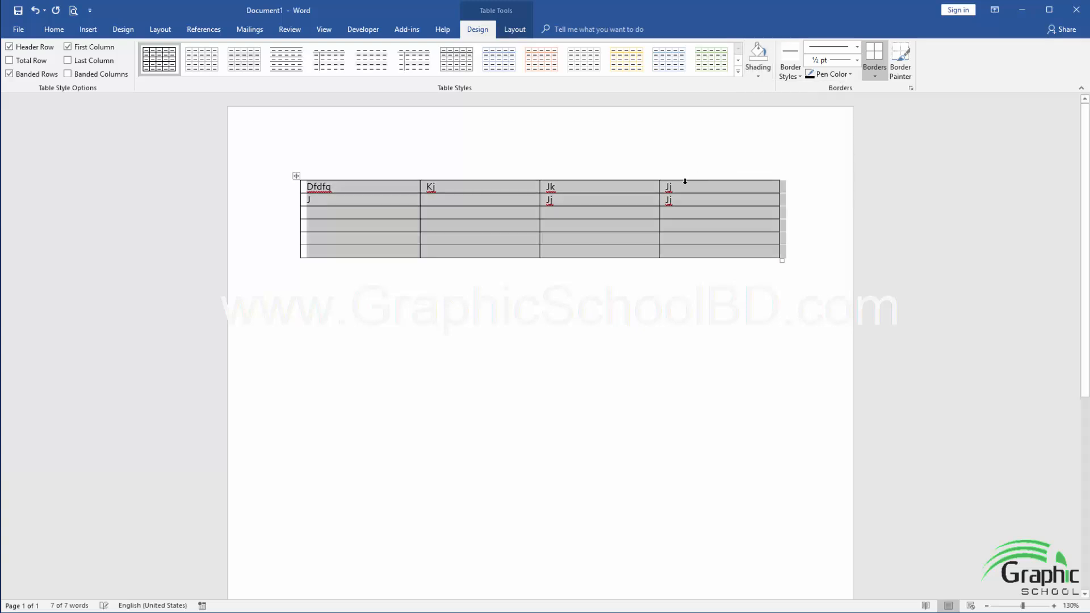
click(672, 222)
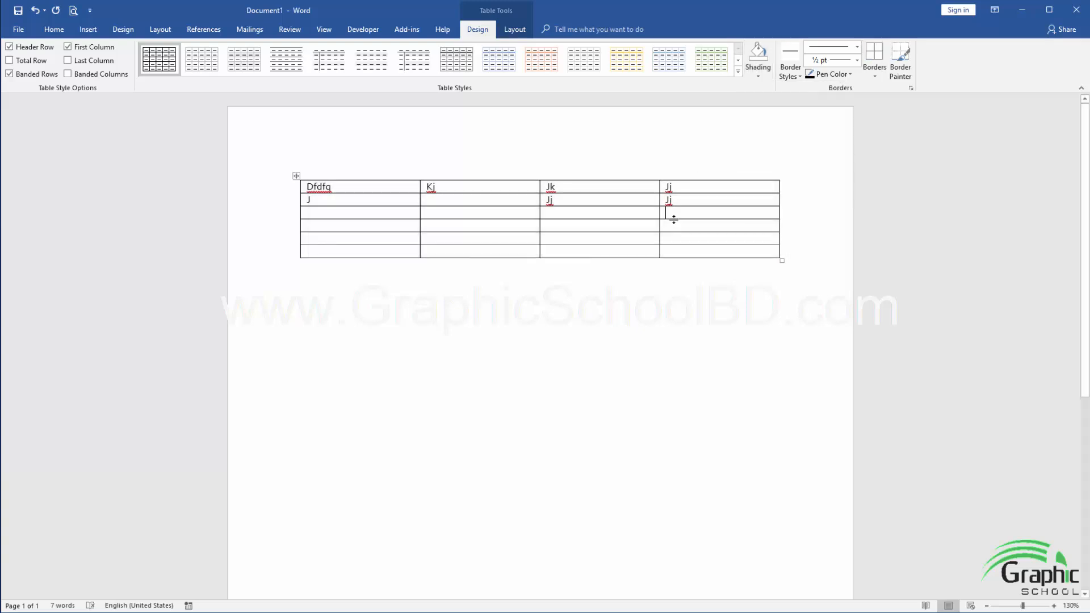
Choose the orange double-line theme border style and try to apply it to the selected table
click(798, 76)
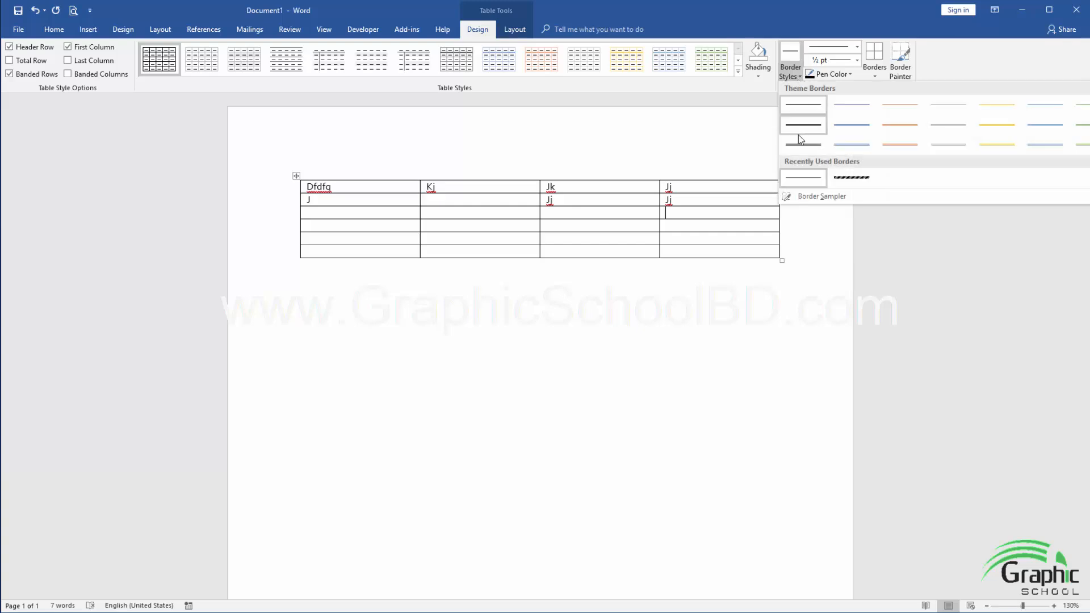
click(636, 222)
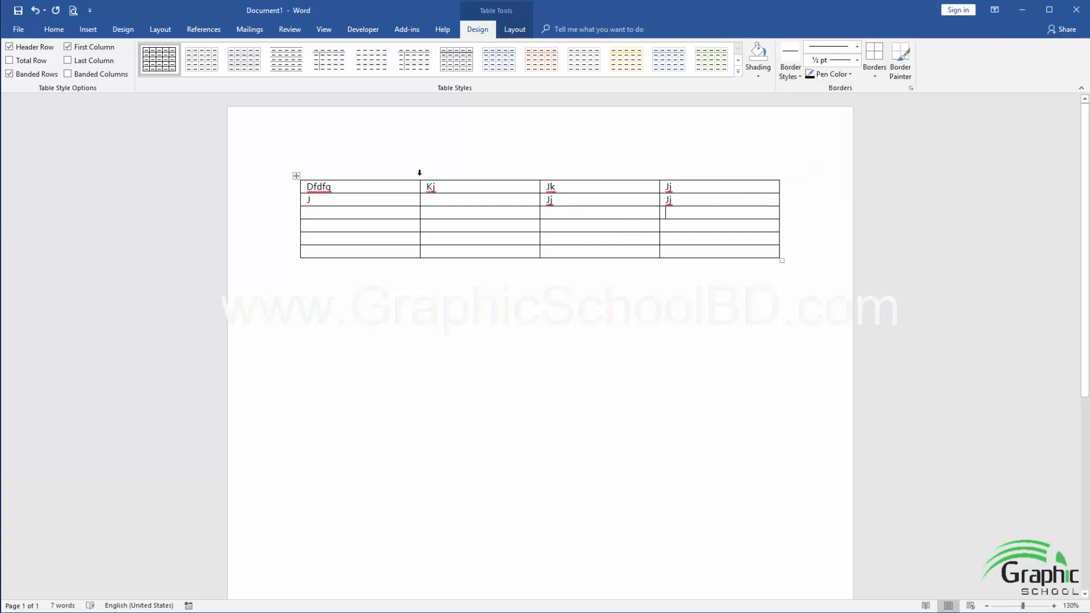
click(296, 176)
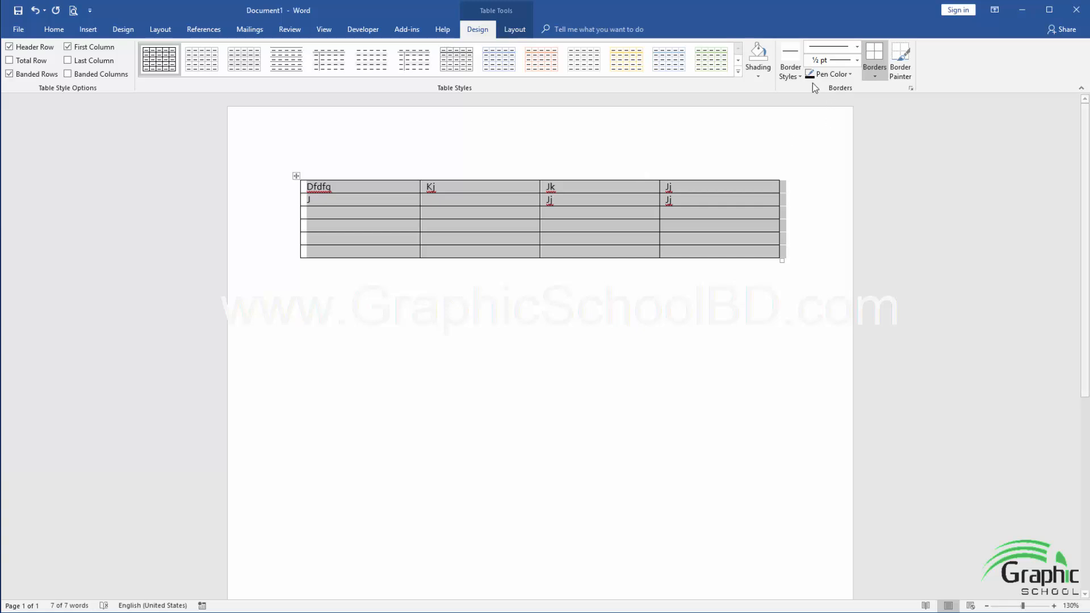
click(795, 75)
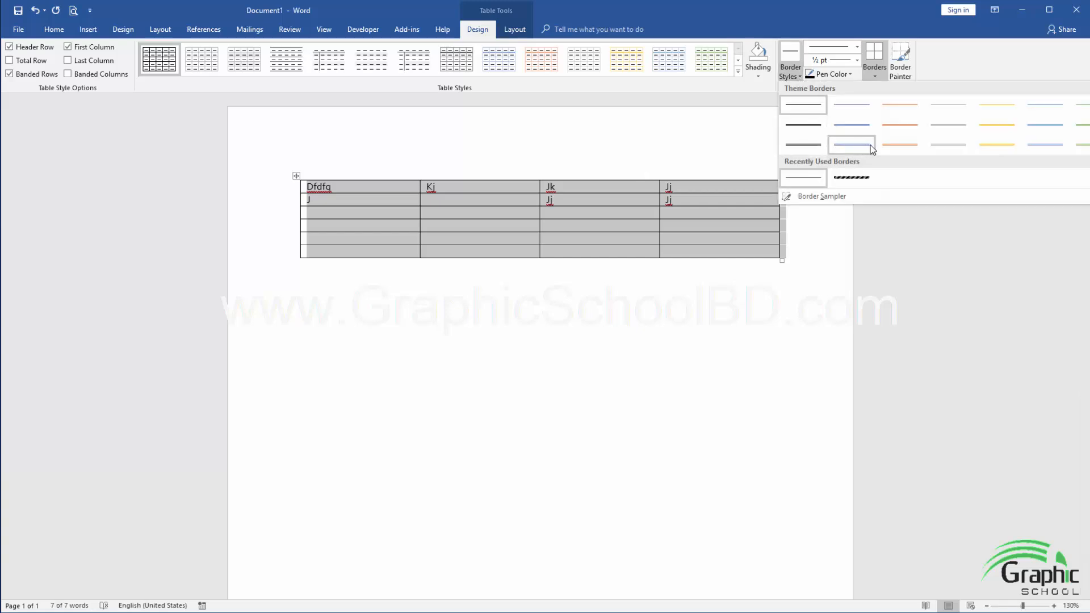
click(892, 146)
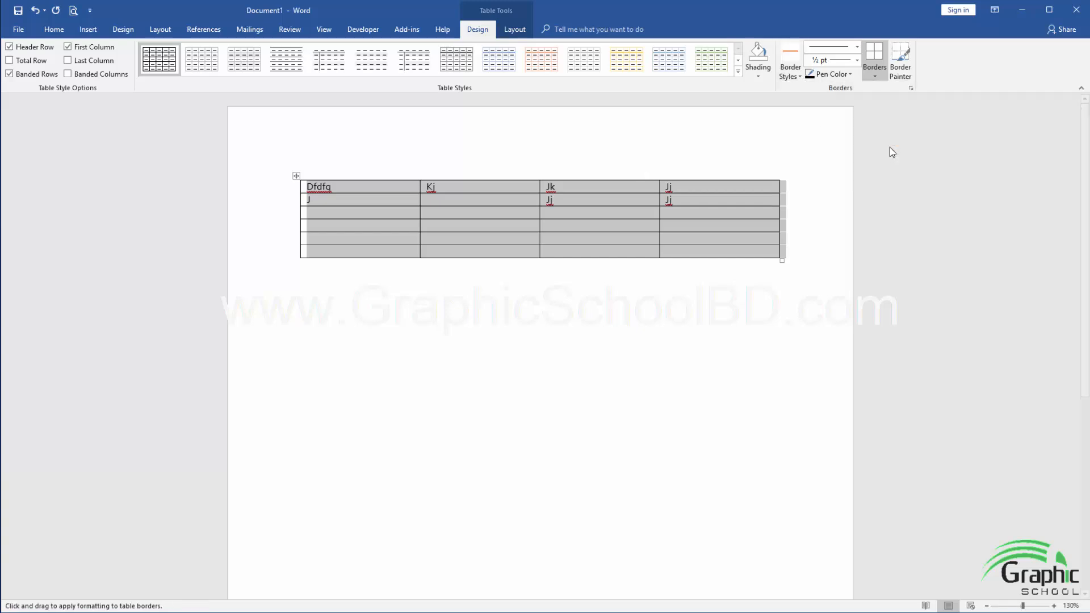
click(718, 201)
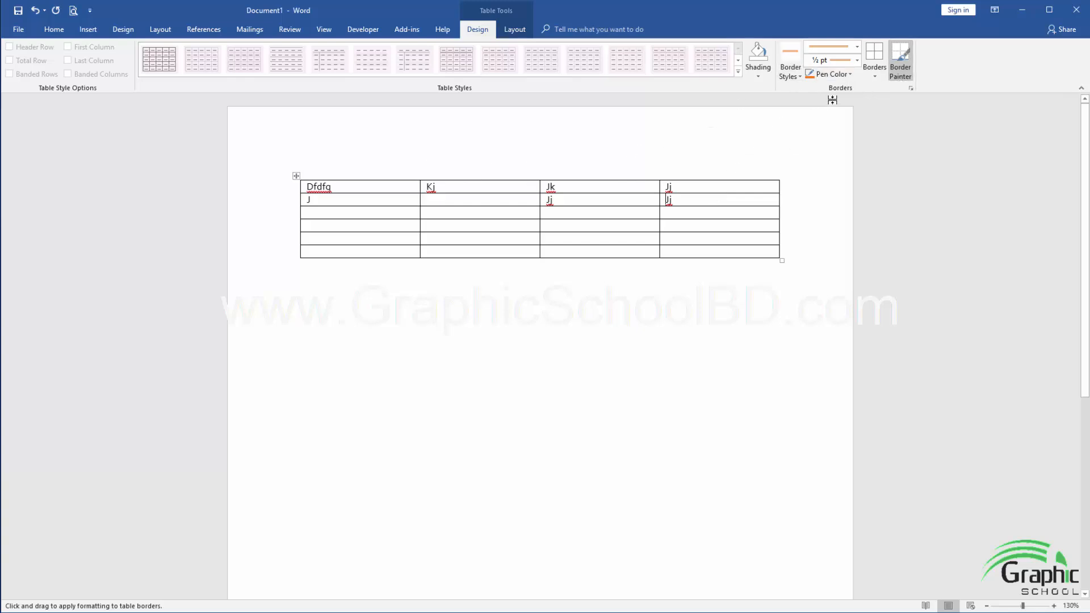
Set the border style to the ½ pt yellow double-line theme border and turn off Border Painter
click(800, 77)
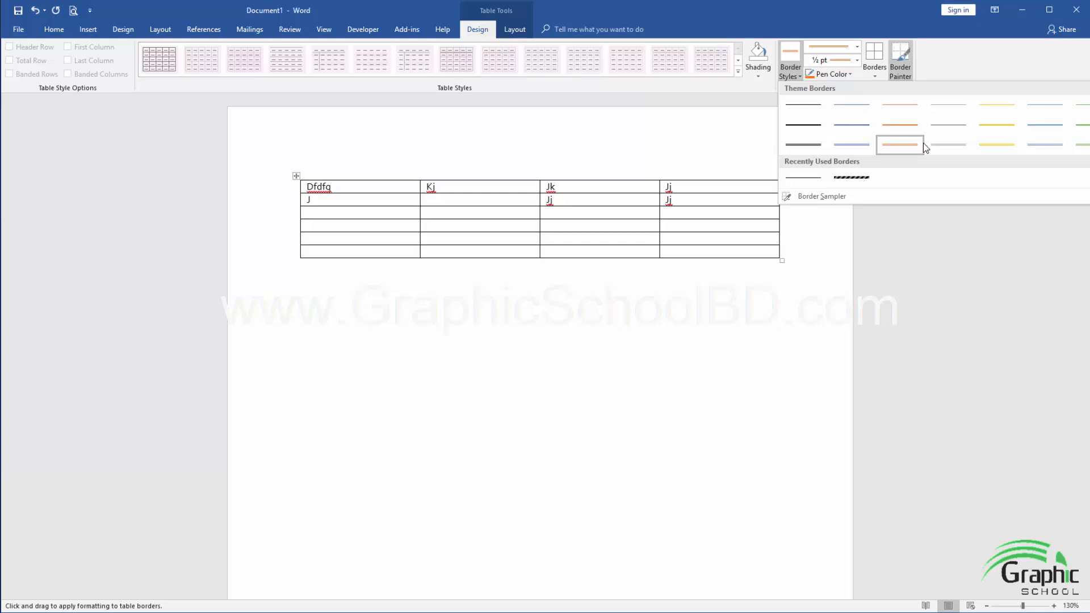
click(997, 145)
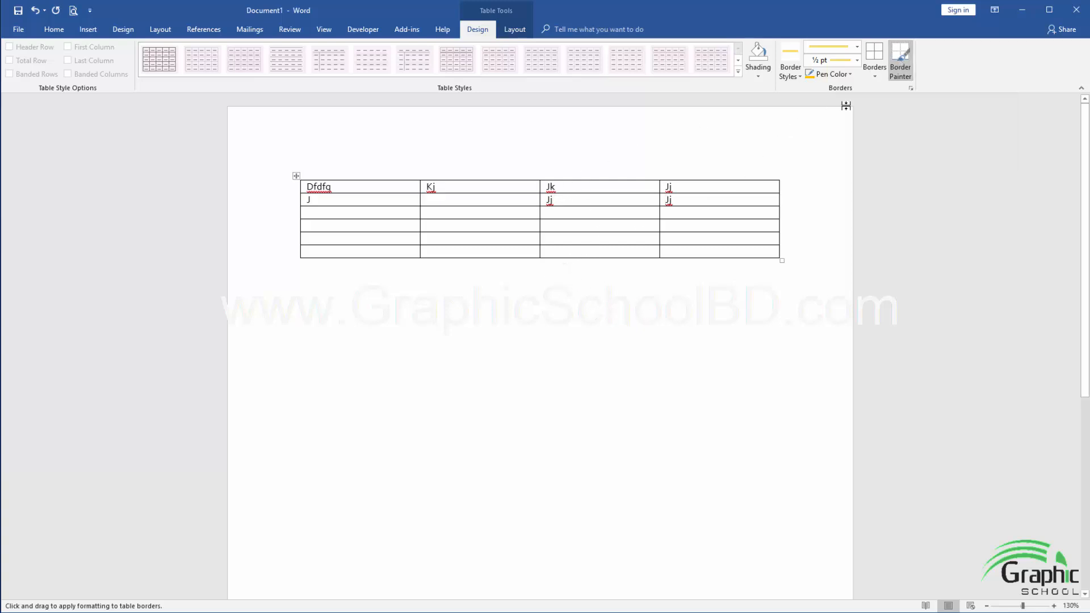
click(900, 60)
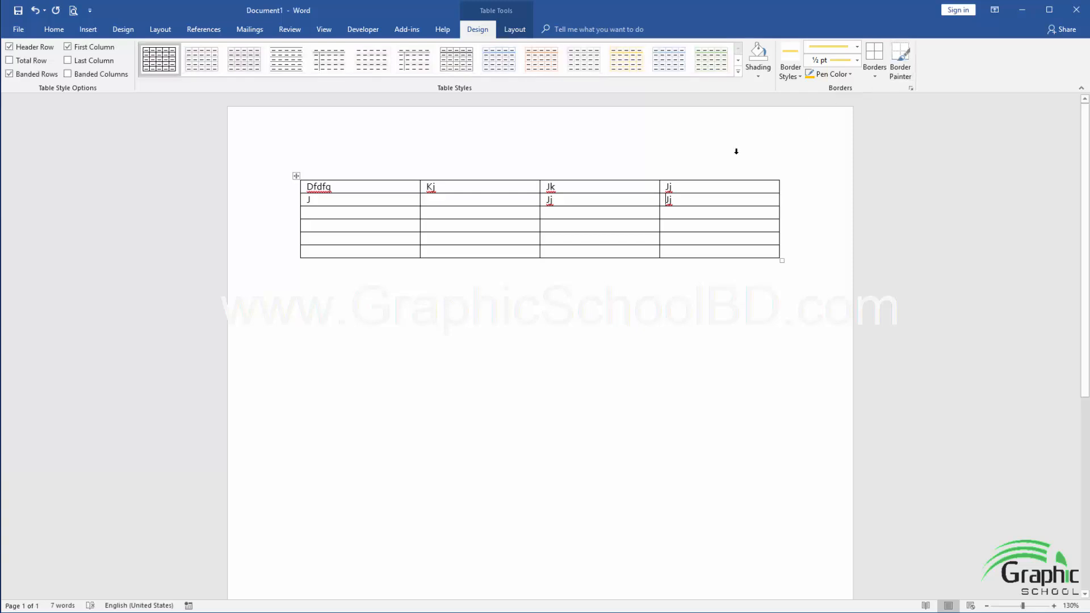
Paint the ½ pt yellow double-line border along the table's top and bottom edges across the last three columns
click(900, 60)
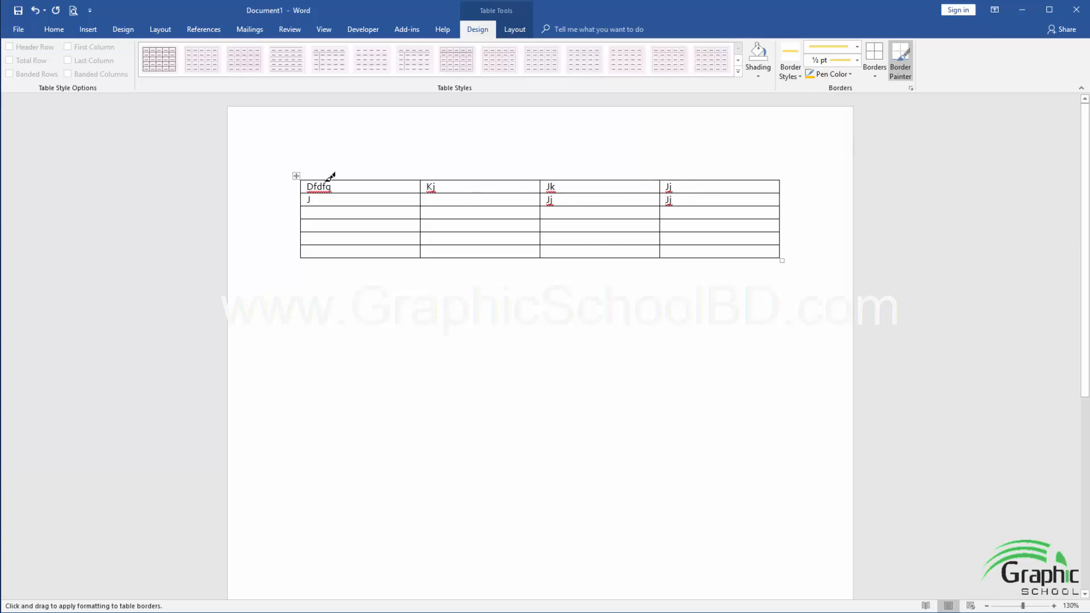
drag(423, 178, 567, 184)
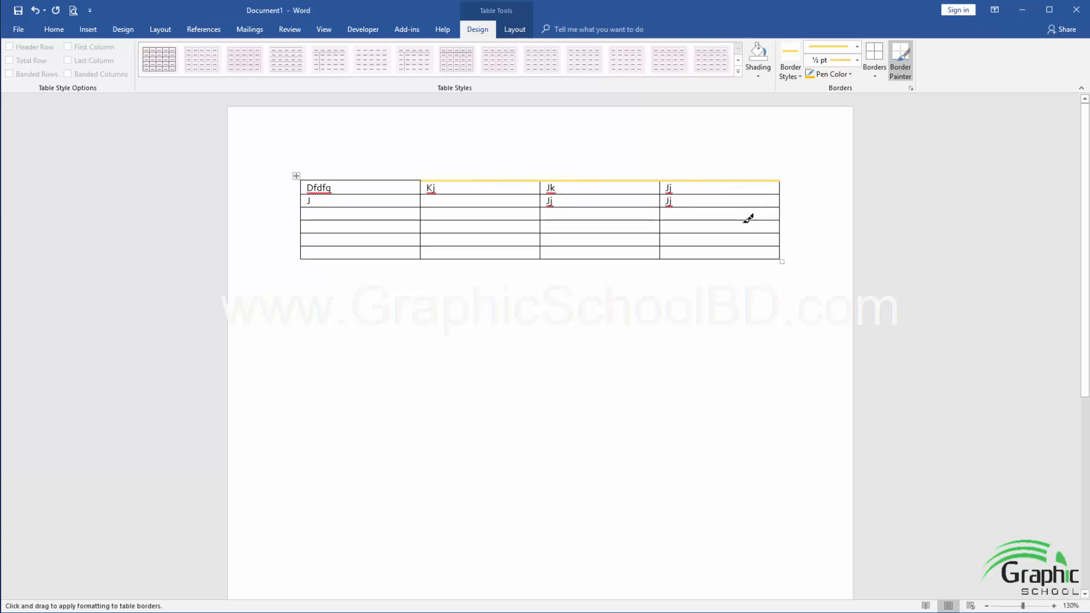
mouse_move(543, 255)
mouse_down()
mouse_move(775, 259)
mouse_move(781, 250)
mouse_move(769, 252)
mouse_up()
drag(570, 258, 774, 255)
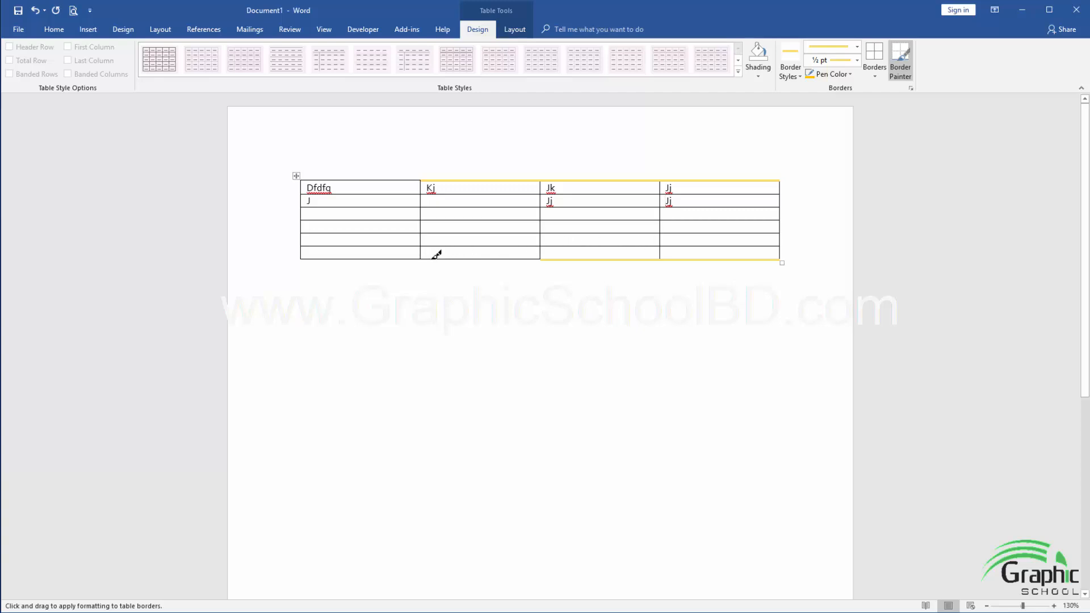
Paint the 1½ pt blue single-line theme border on the first column's bottom edge and parts of the first two inner vertical borders
click(789, 73)
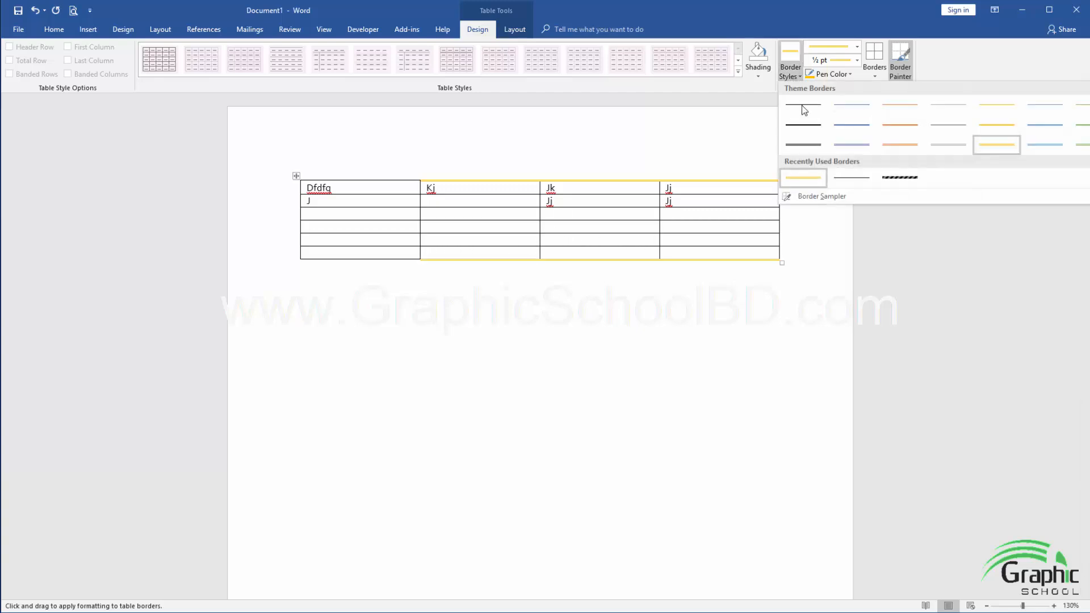
click(852, 124)
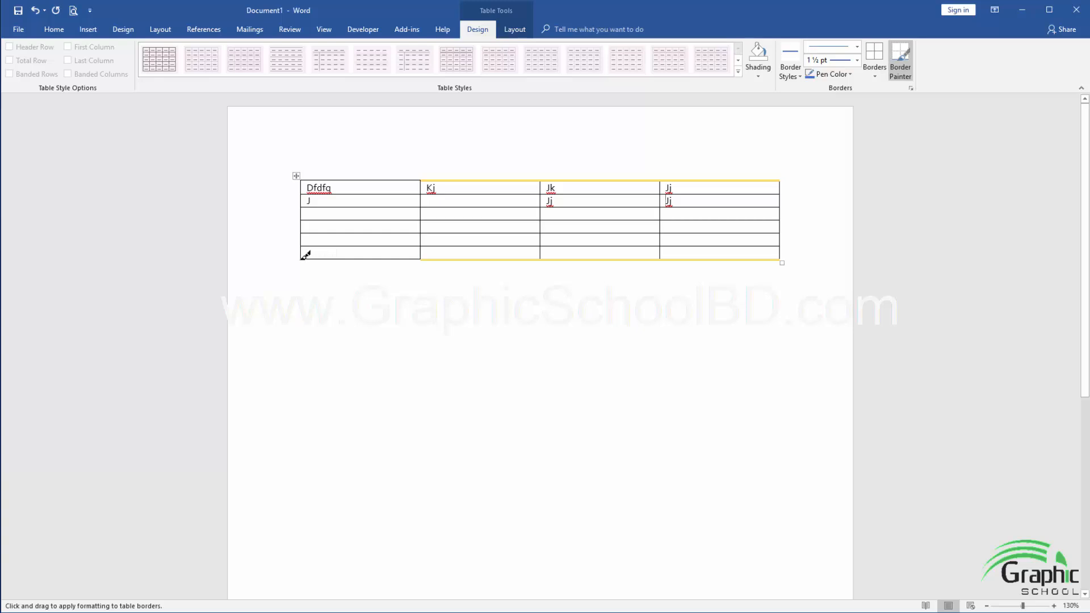
drag(306, 255, 367, 254)
drag(425, 207, 429, 241)
drag(543, 232, 572, 234)
click(901, 64)
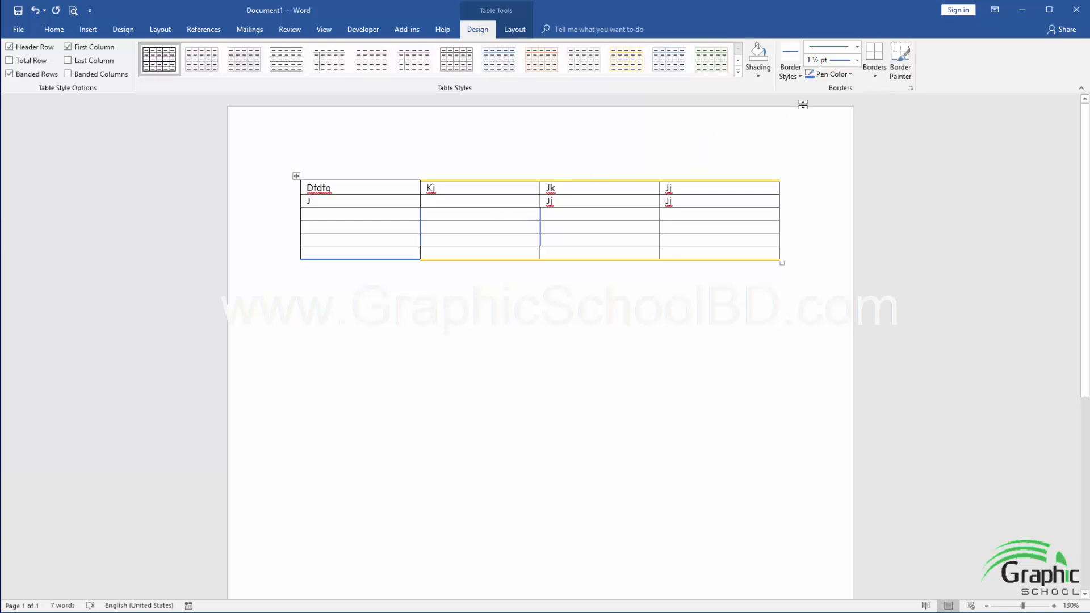
Apply the ½ pt light blue double-line theme border to all borders of the table
click(798, 76)
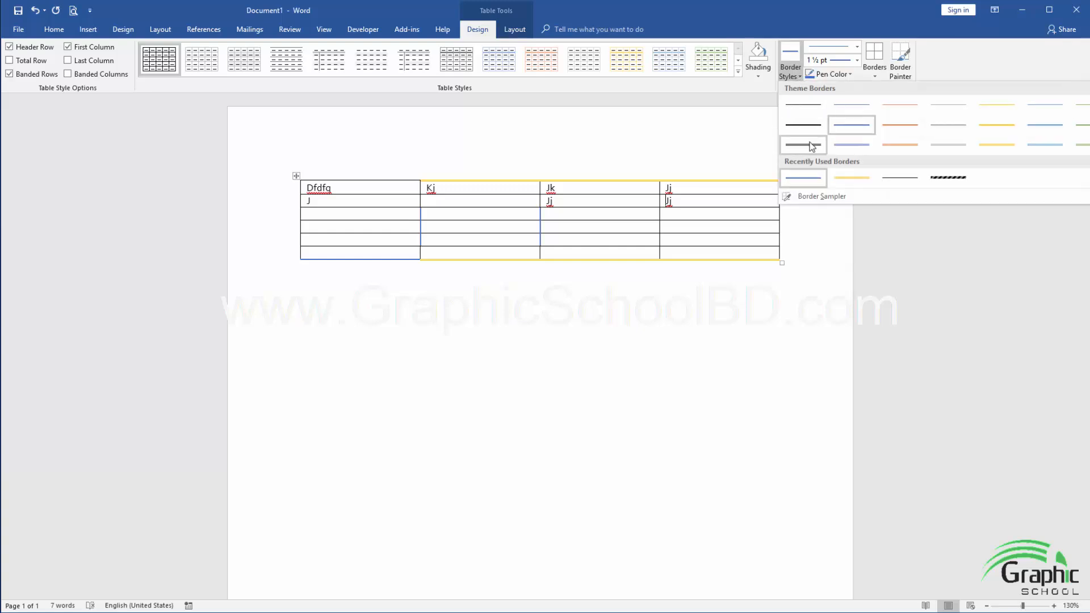
click(1034, 144)
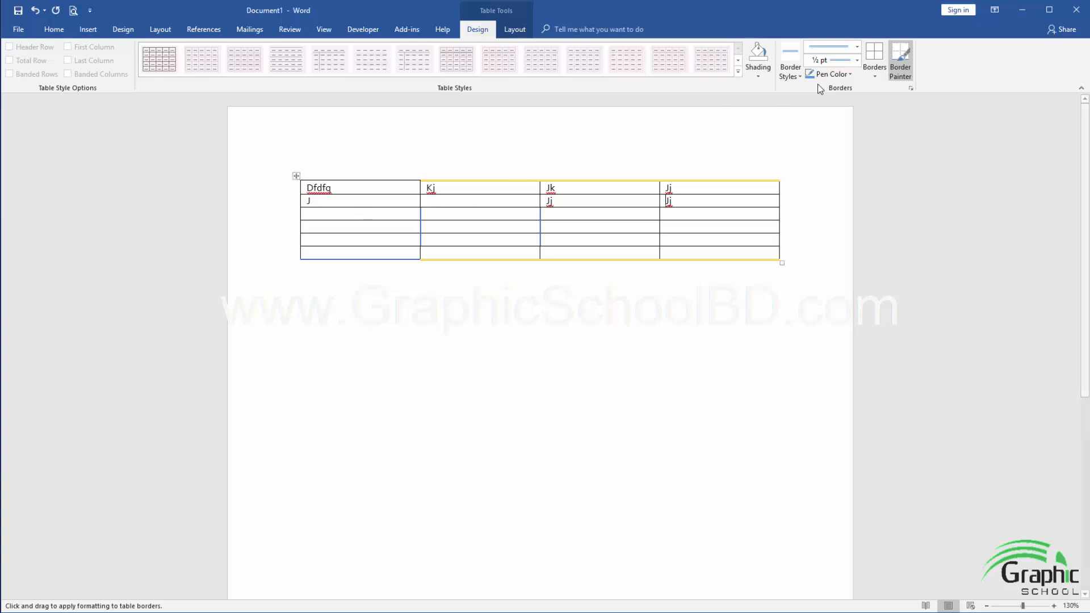
click(903, 67)
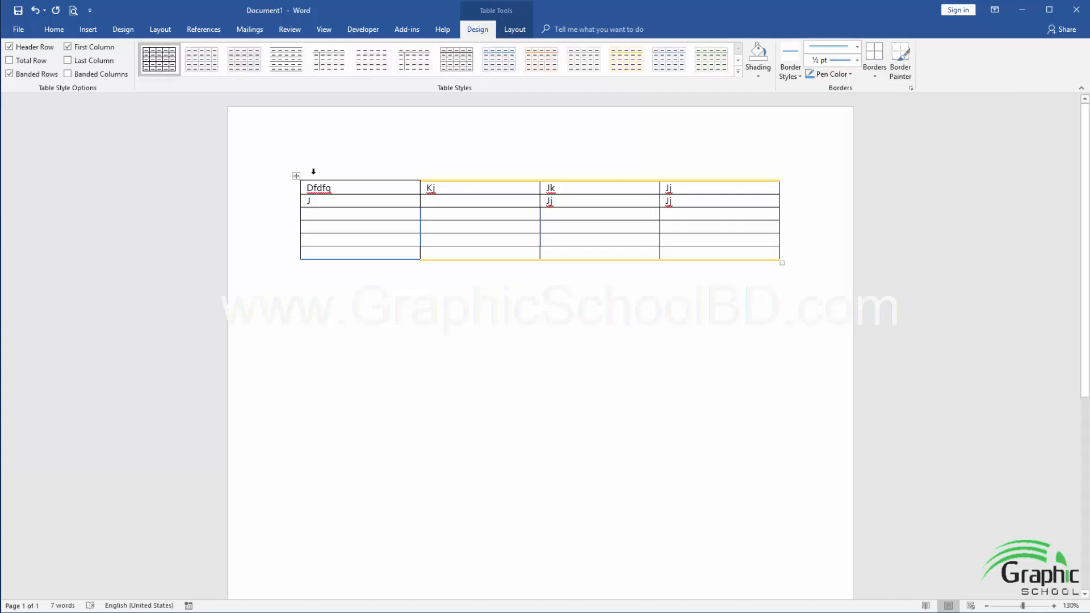
click(295, 176)
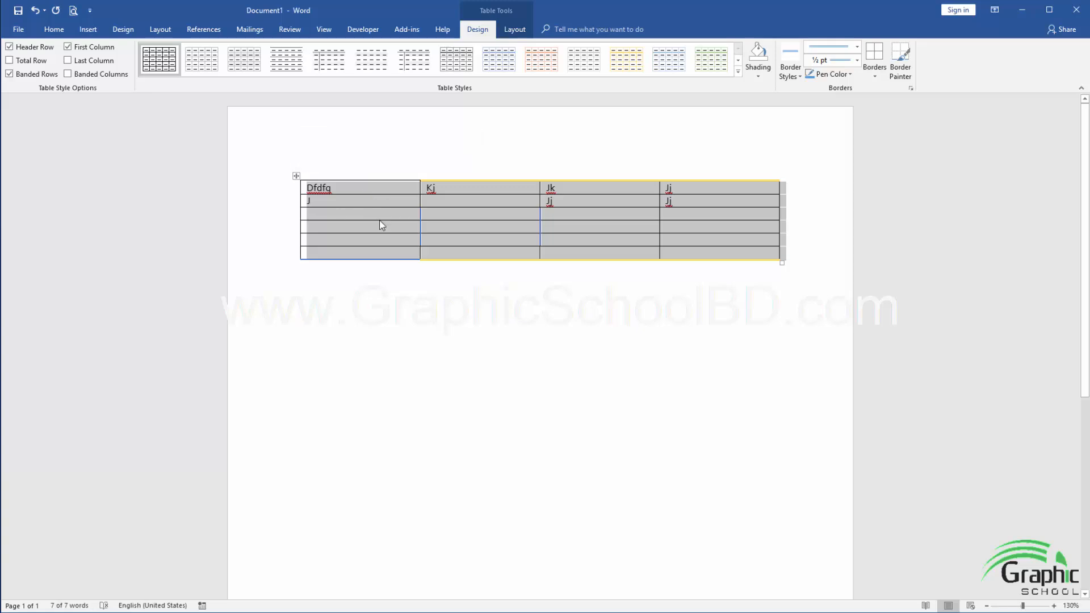
click(874, 76)
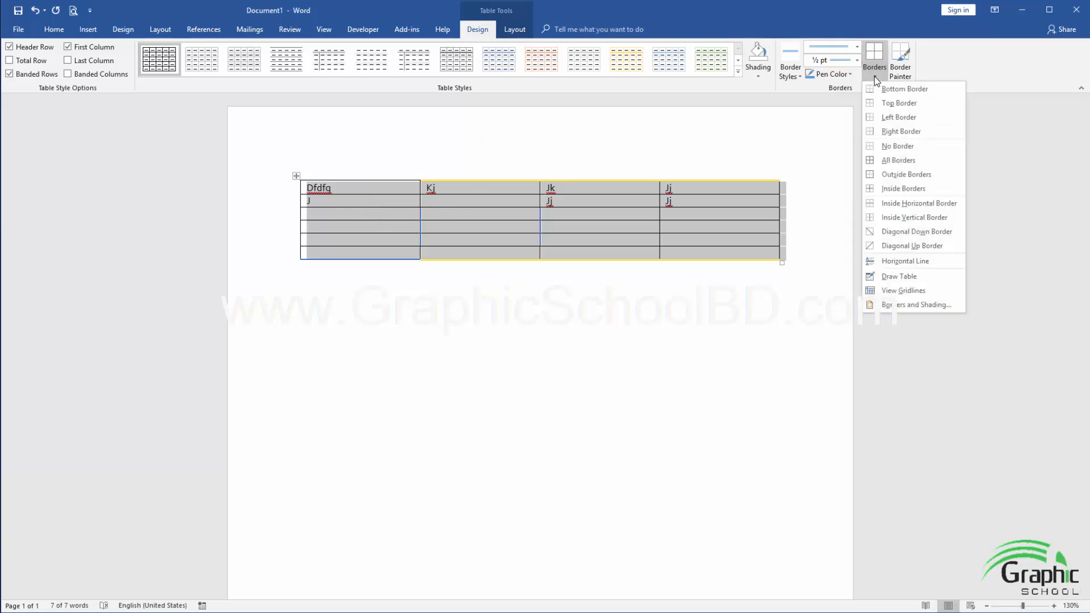
click(896, 165)
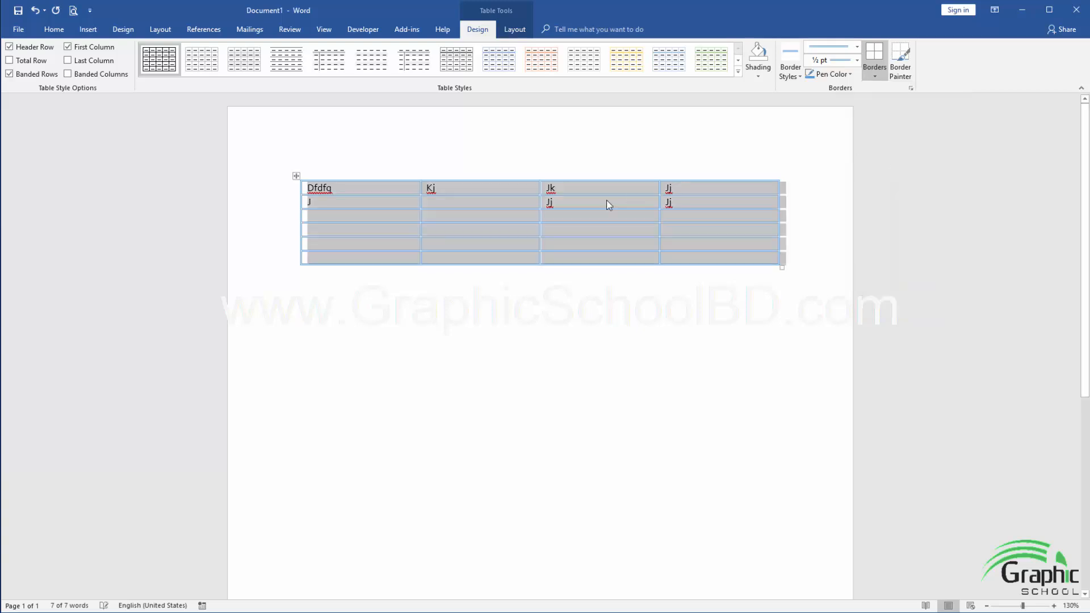
click(497, 228)
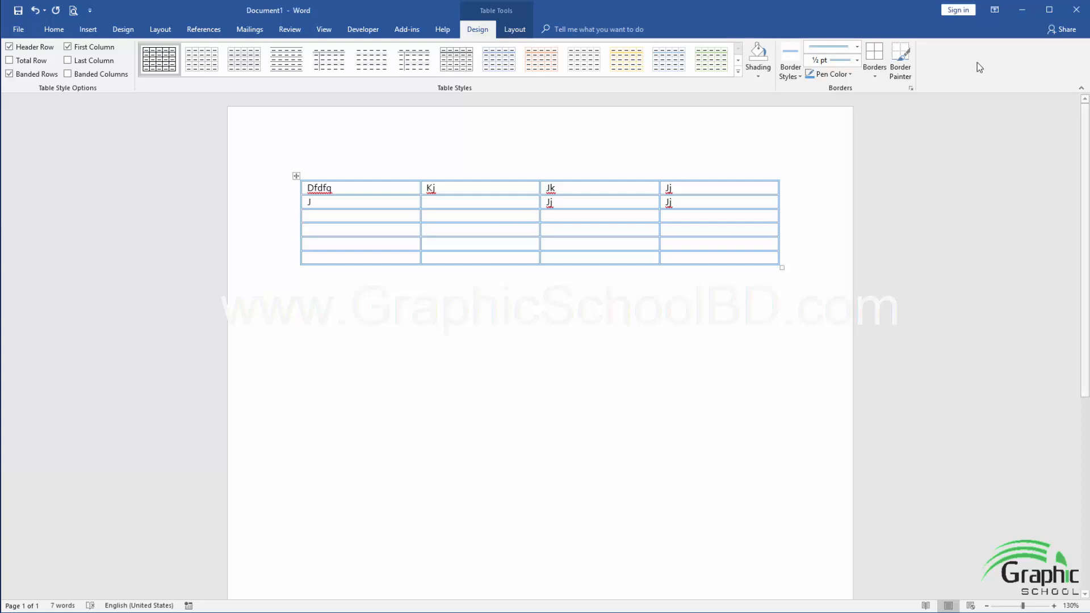
Set the border line style to the blue slanted-dash stroke with a 3 pt weight
click(857, 48)
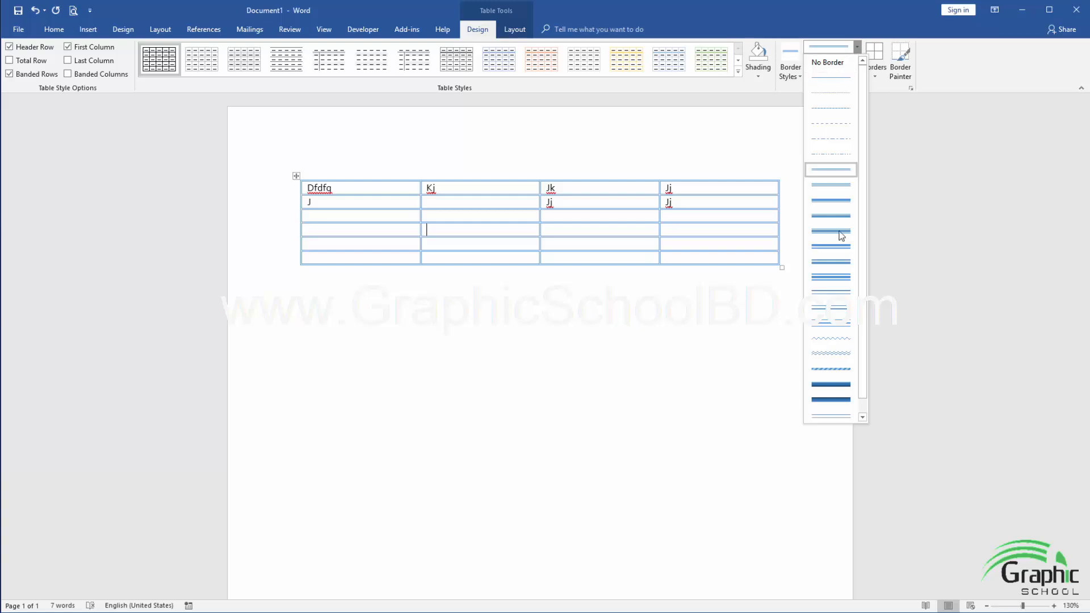
scroll(836, 287, down, 1)
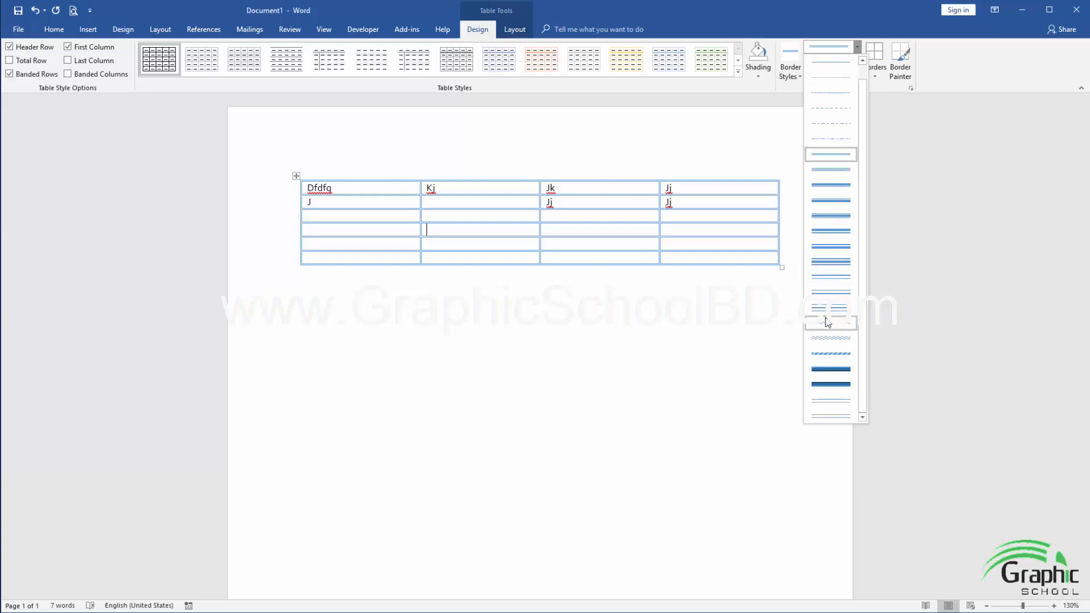
click(831, 354)
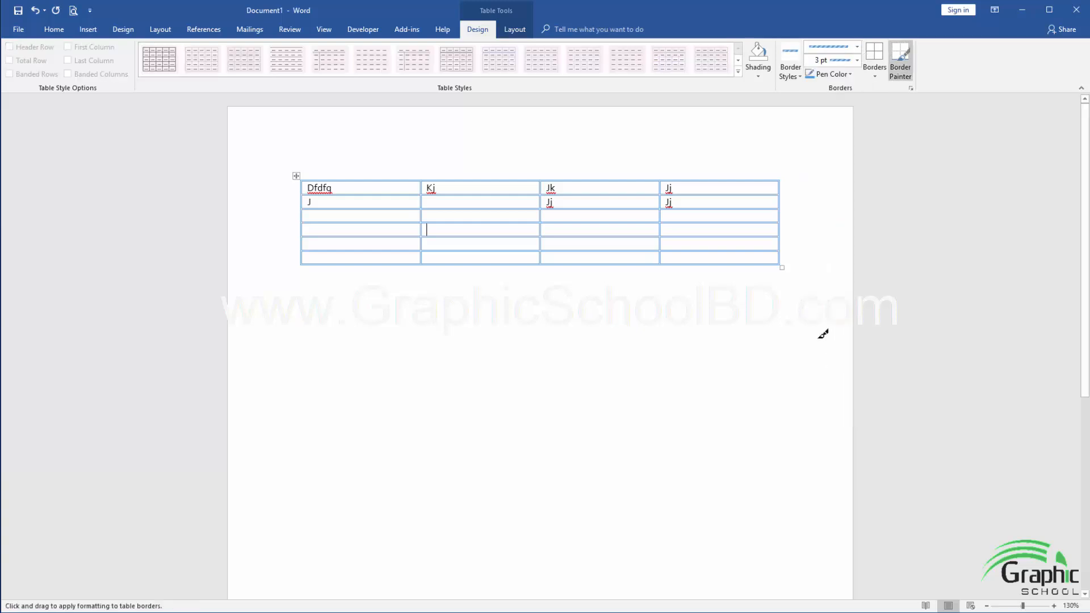
click(857, 61)
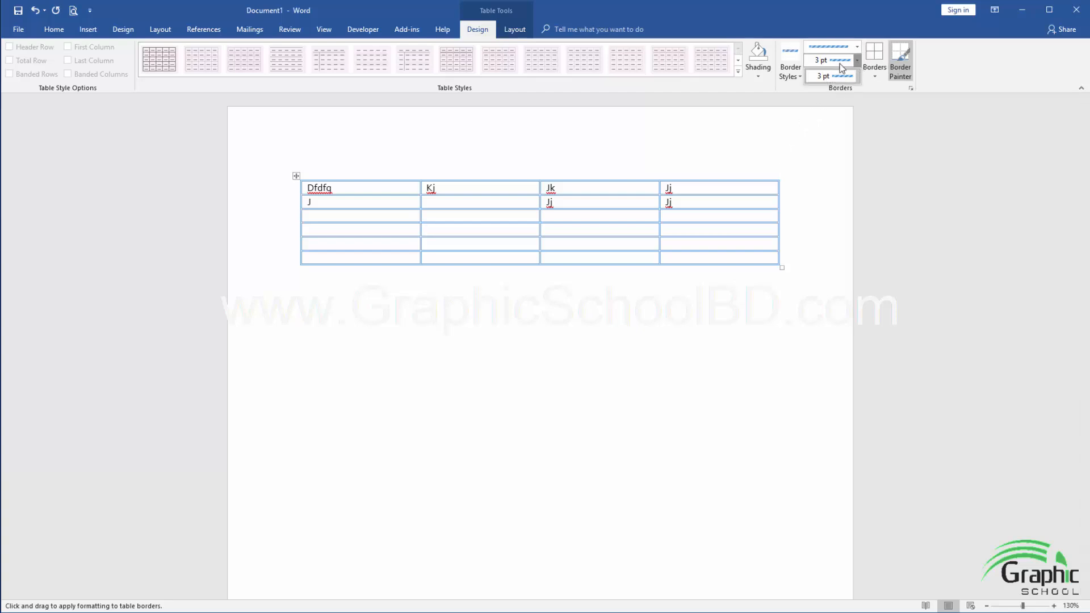
click(855, 71)
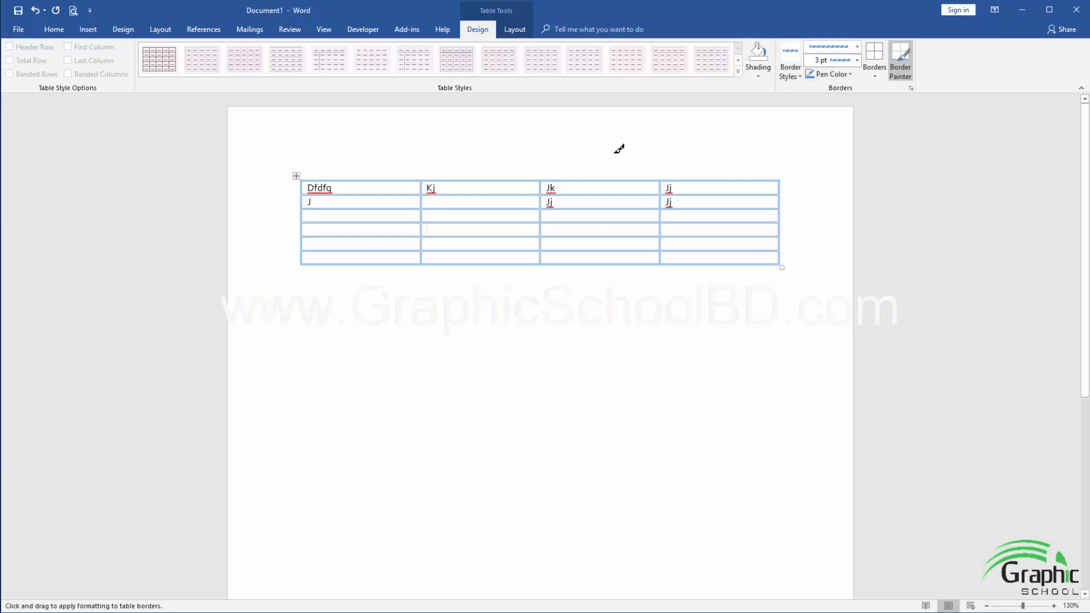
click(856, 48)
click(922, 58)
Paint the slanted-dash border on the last two columns' top edge, below first-column row 2, below row 3 and between columns 3 and 4
drag(625, 181, 702, 177)
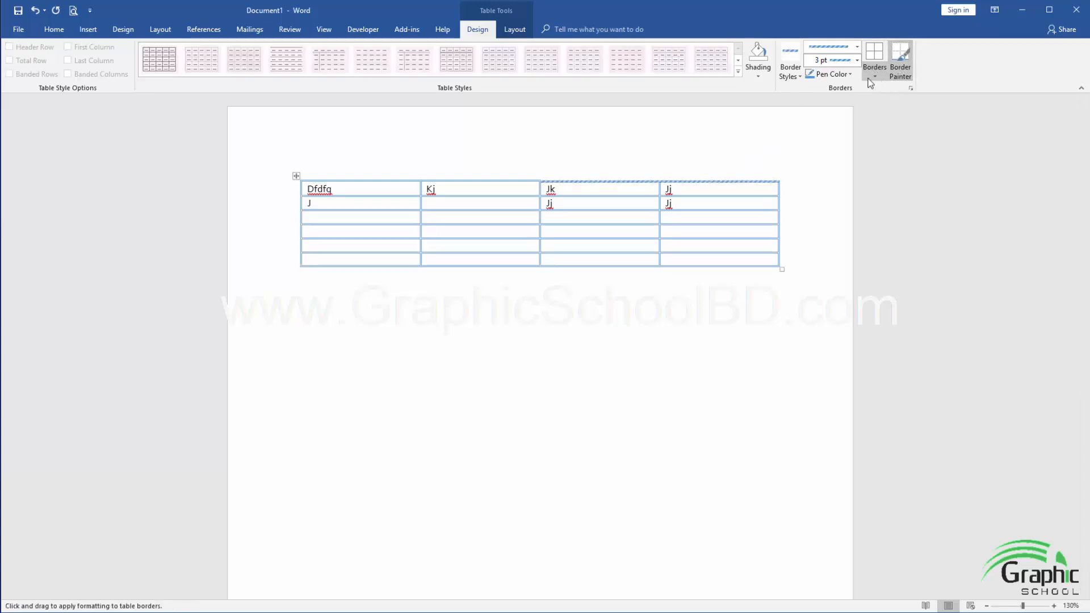
click(356, 211)
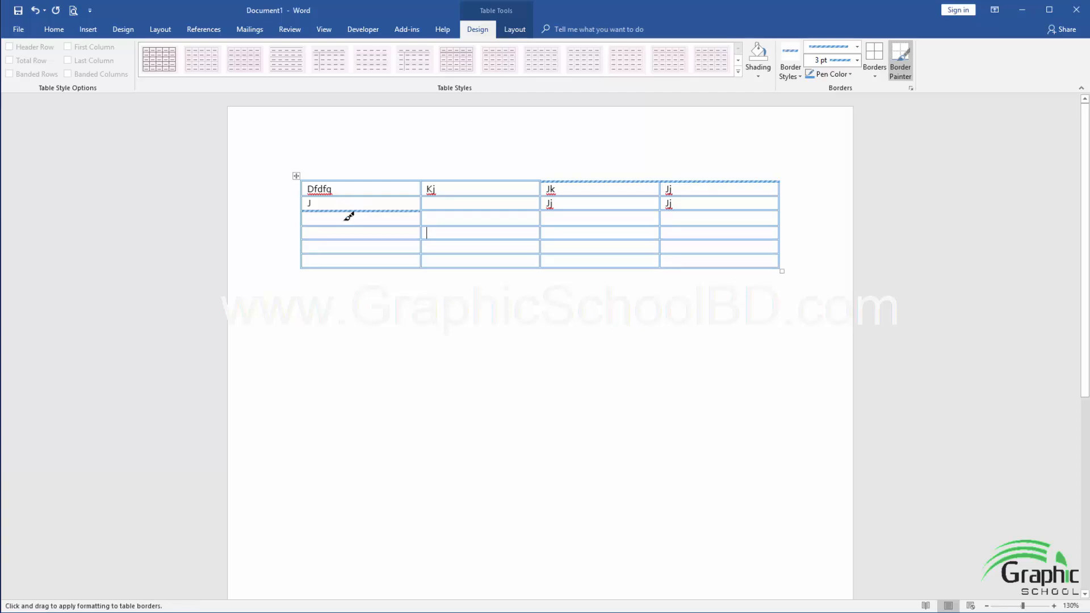
click(351, 225)
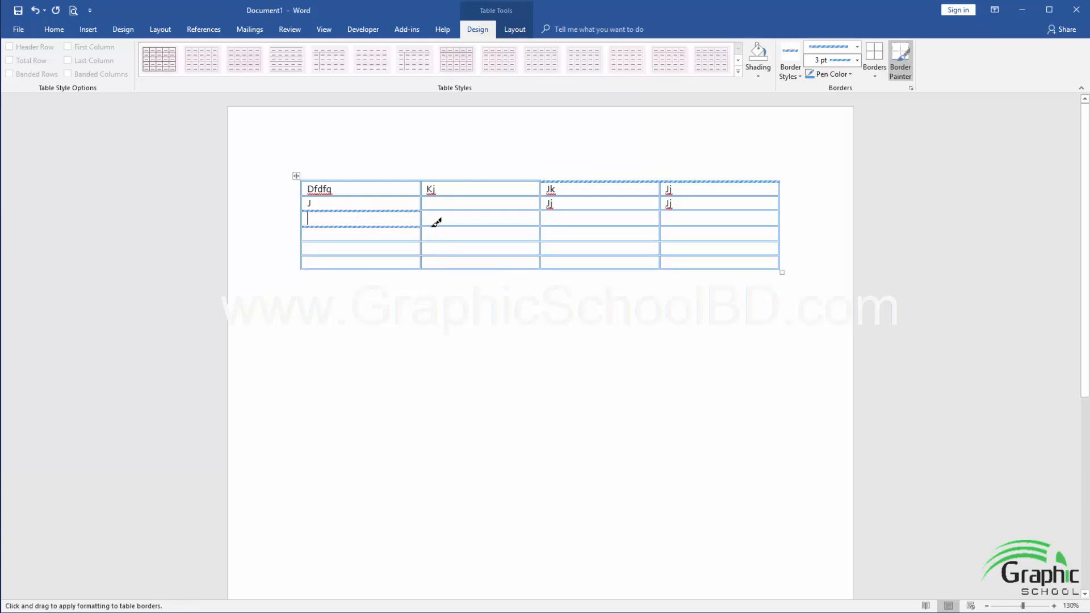
drag(434, 225, 739, 225)
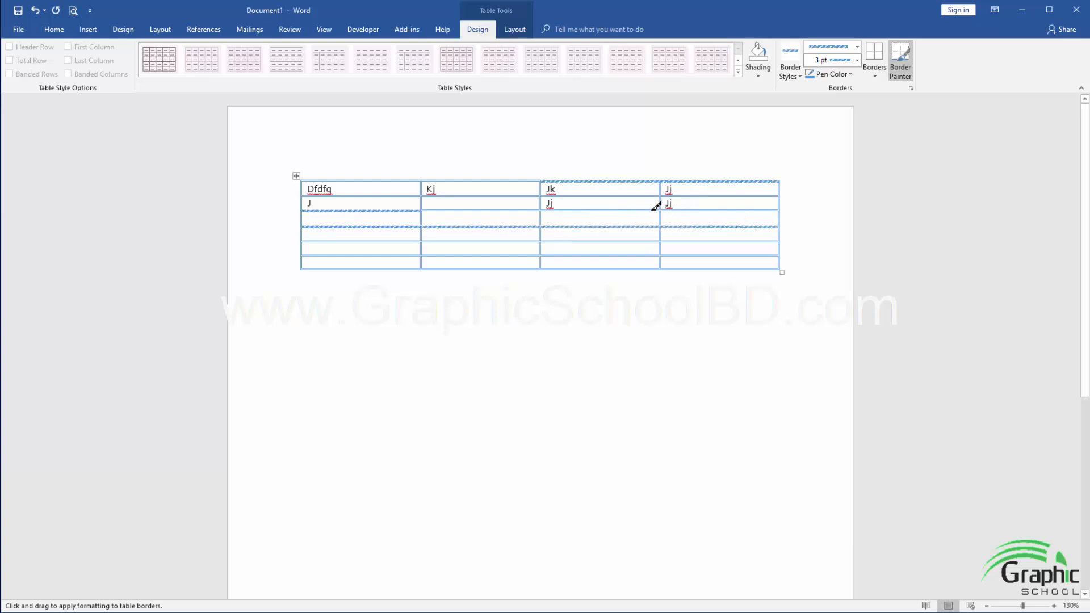
drag(663, 183, 663, 230)
click(901, 61)
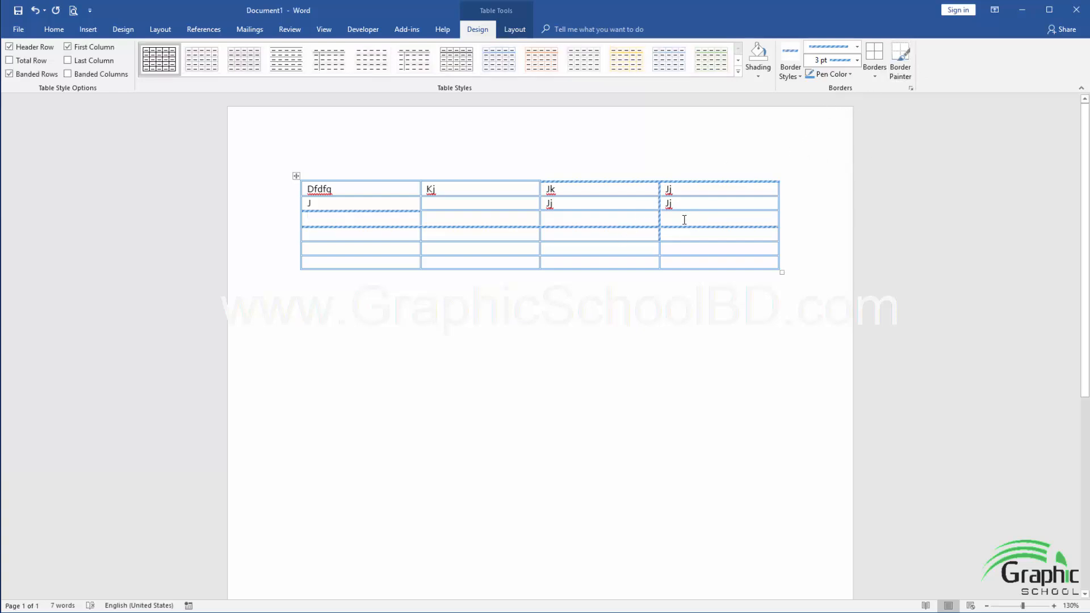
Apply the 3 pt blue slanted-dash line to all borders of the whole table
click(295, 176)
click(875, 74)
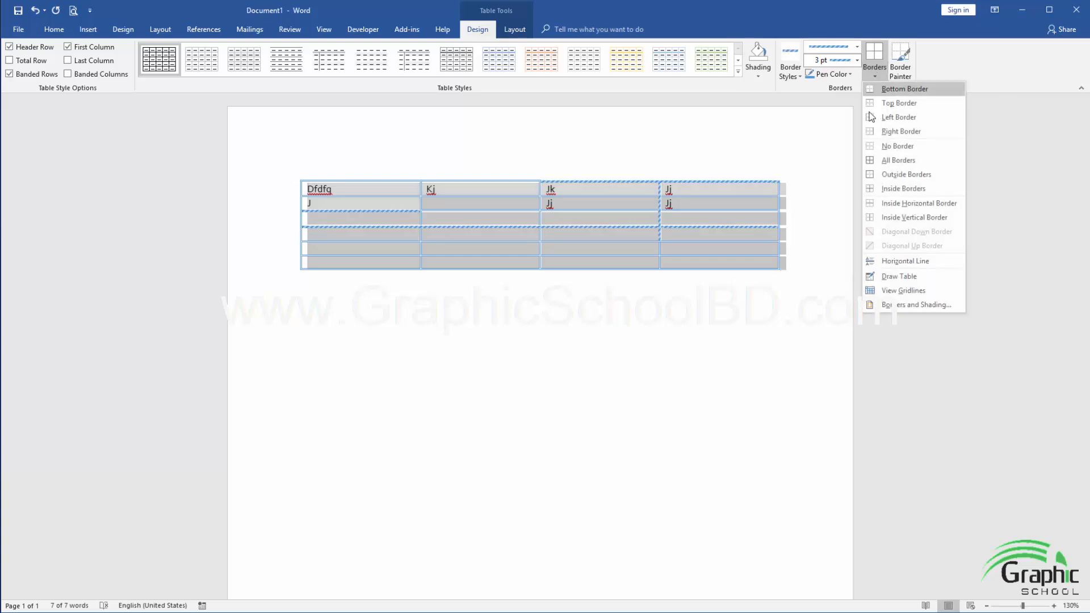
click(879, 165)
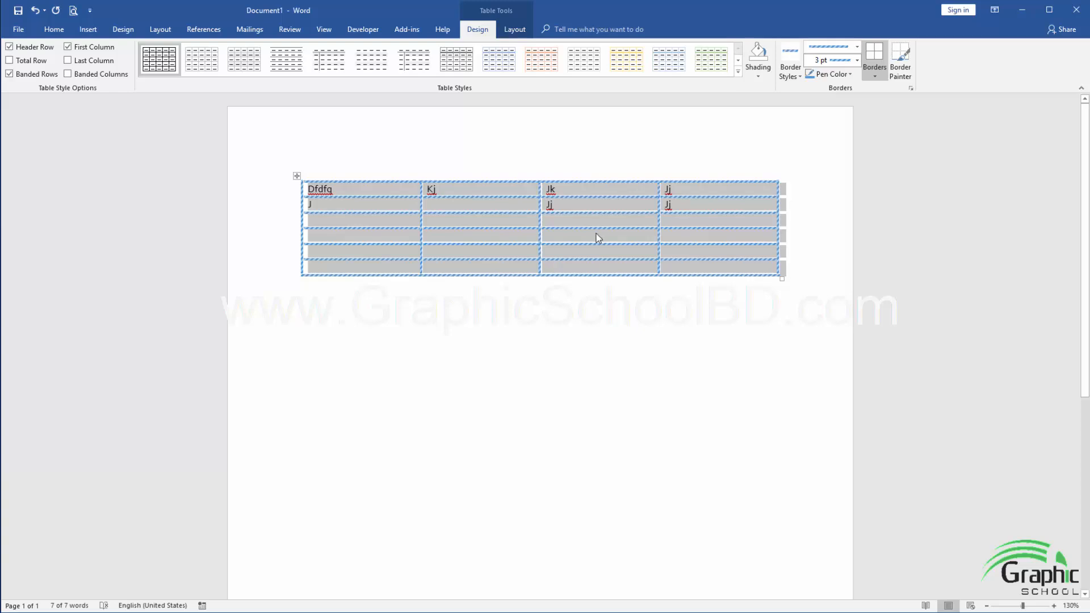
click(545, 235)
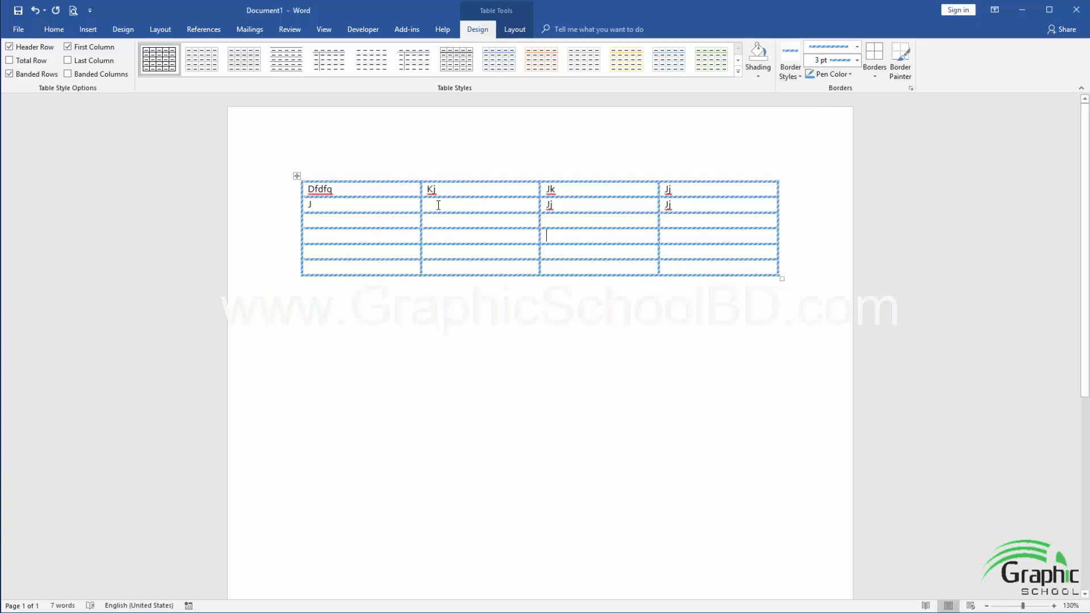
Select the entire table and remove its bottom border
click(875, 76)
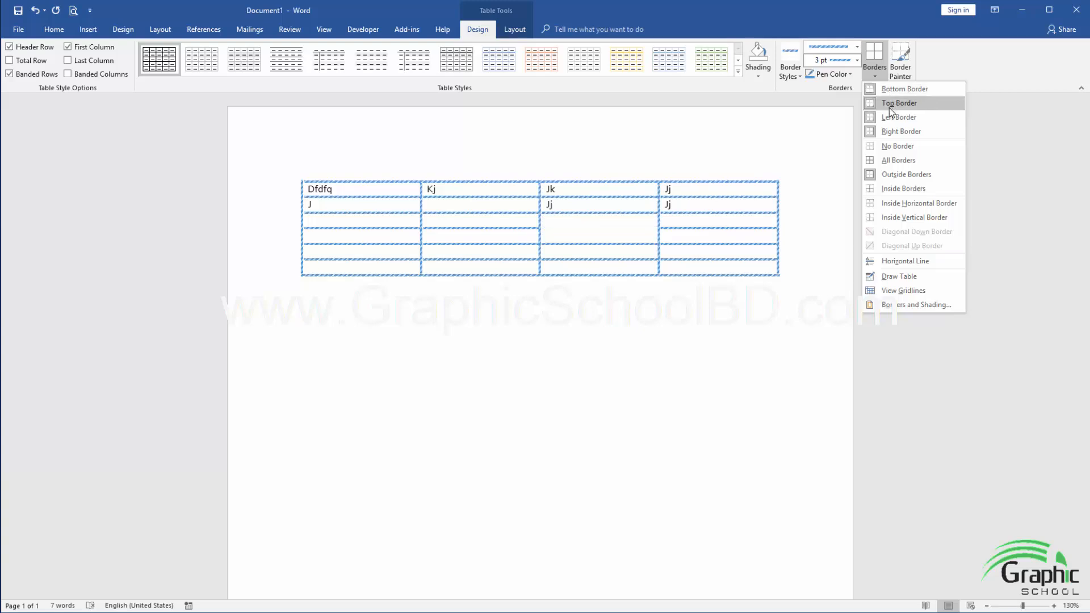
click(888, 130)
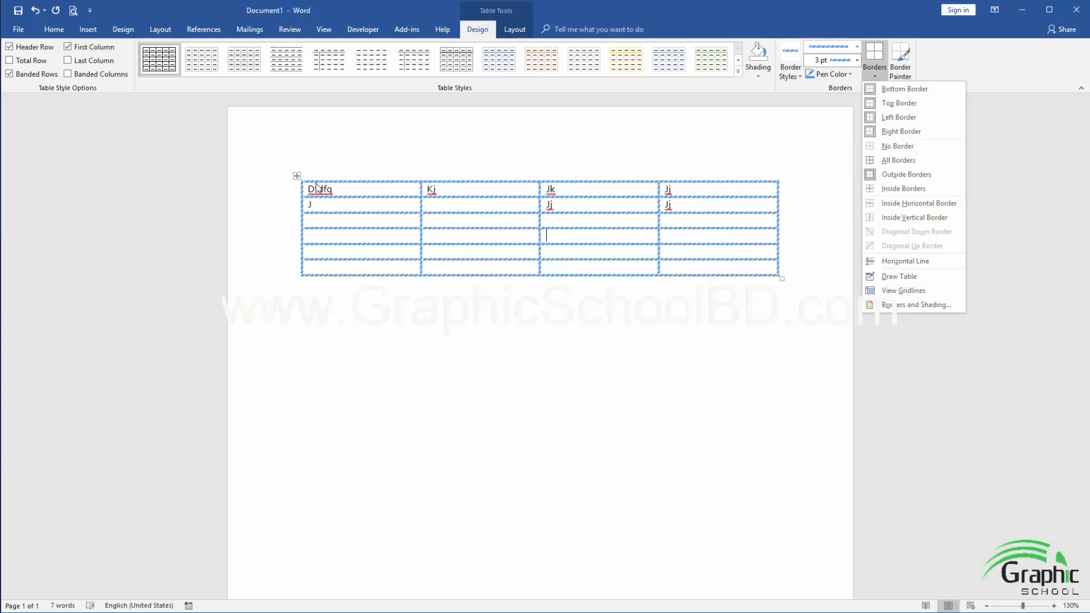
click(297, 176)
click(297, 176)
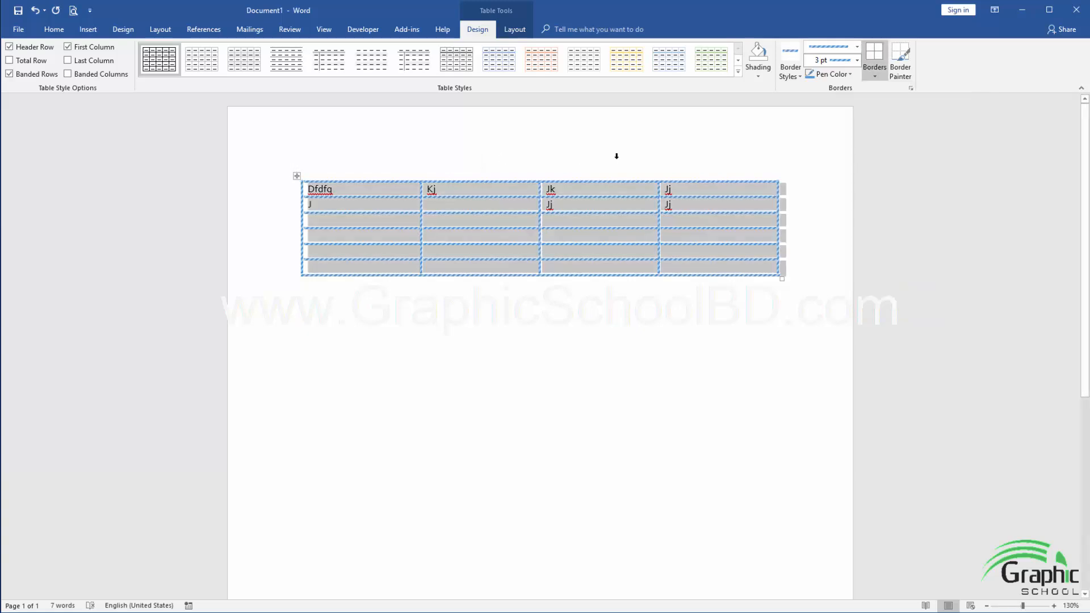
click(875, 77)
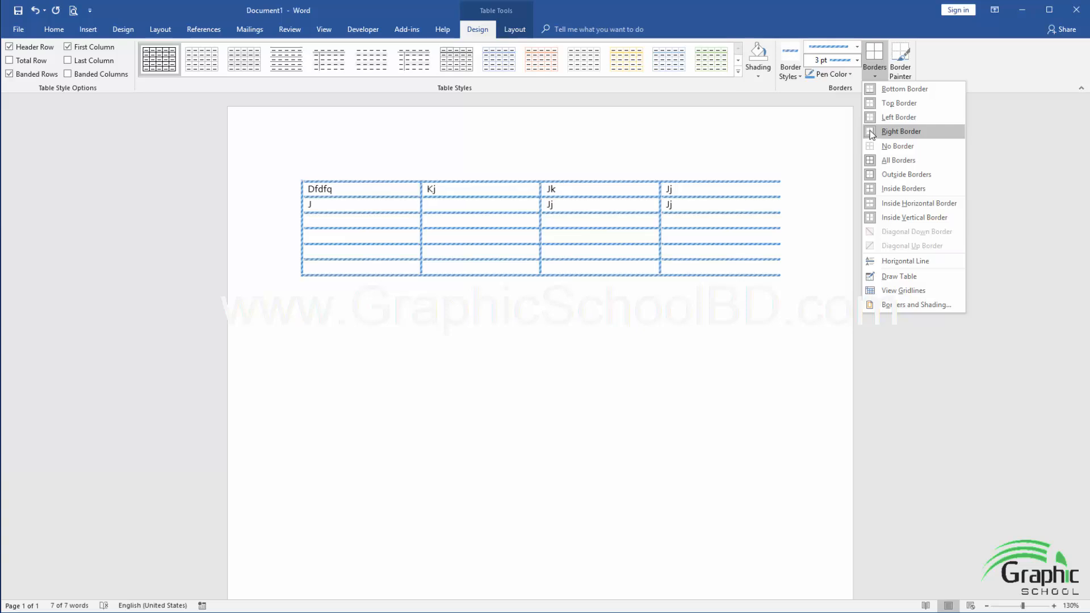
click(891, 91)
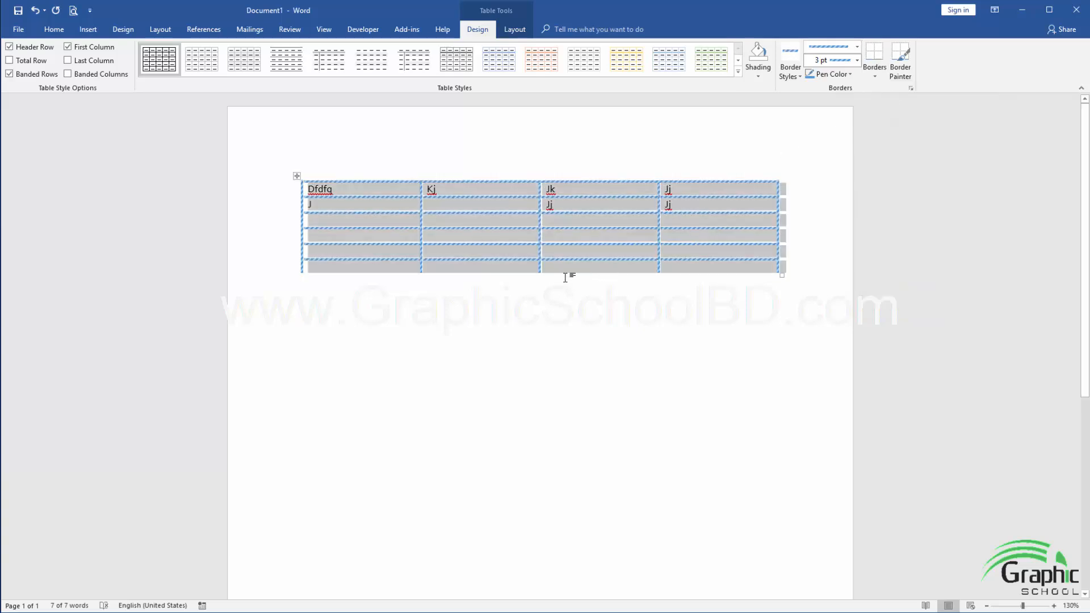
Restore the table's bottom border so that all borders are applied, and deselect the table
click(874, 76)
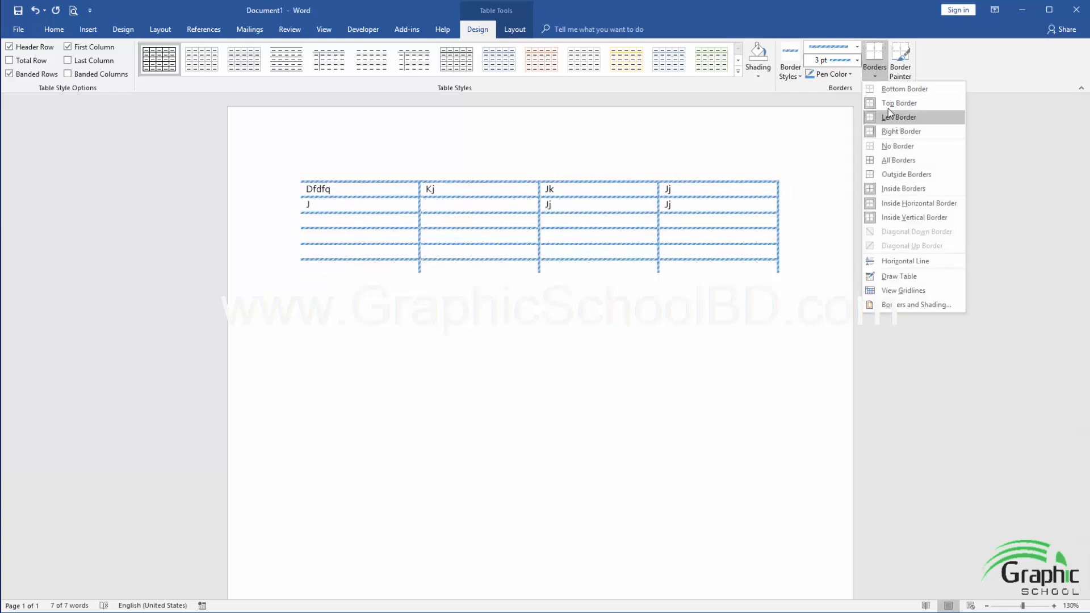
click(903, 90)
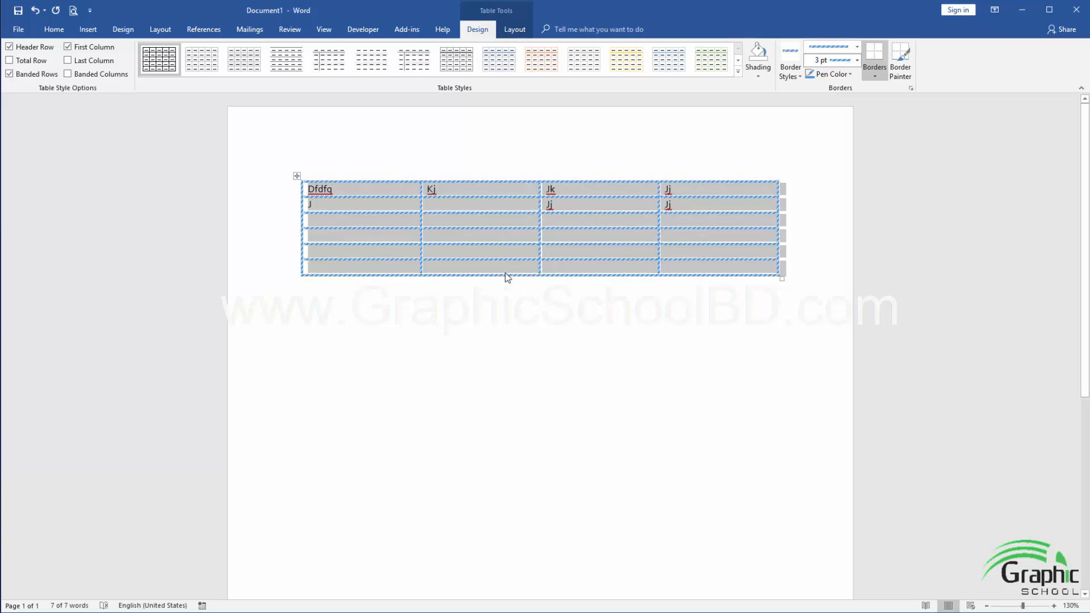
click(878, 76)
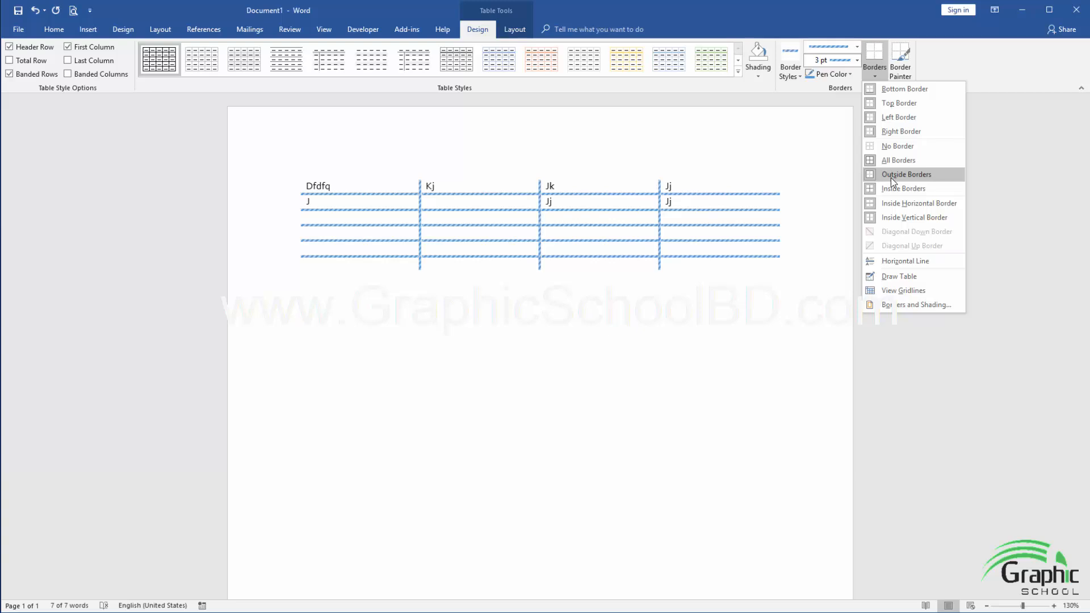
click(891, 159)
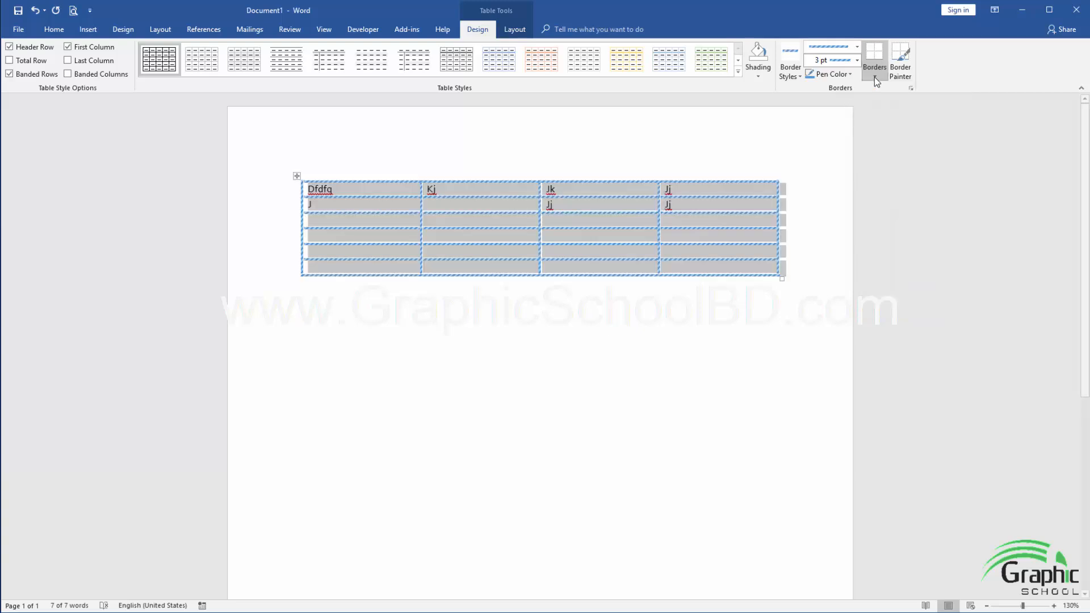
click(453, 225)
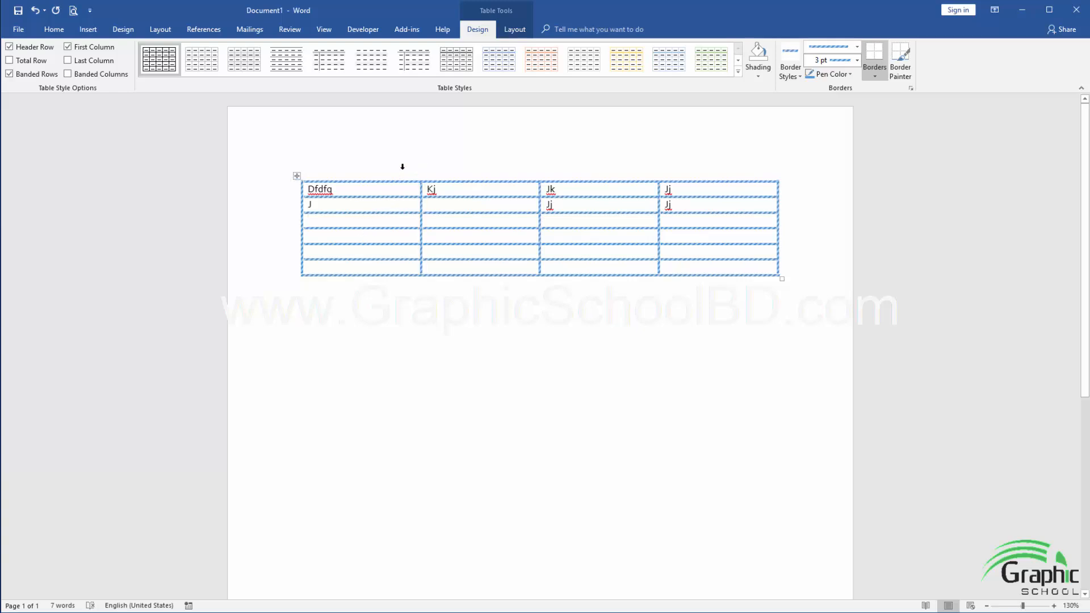
click(509, 31)
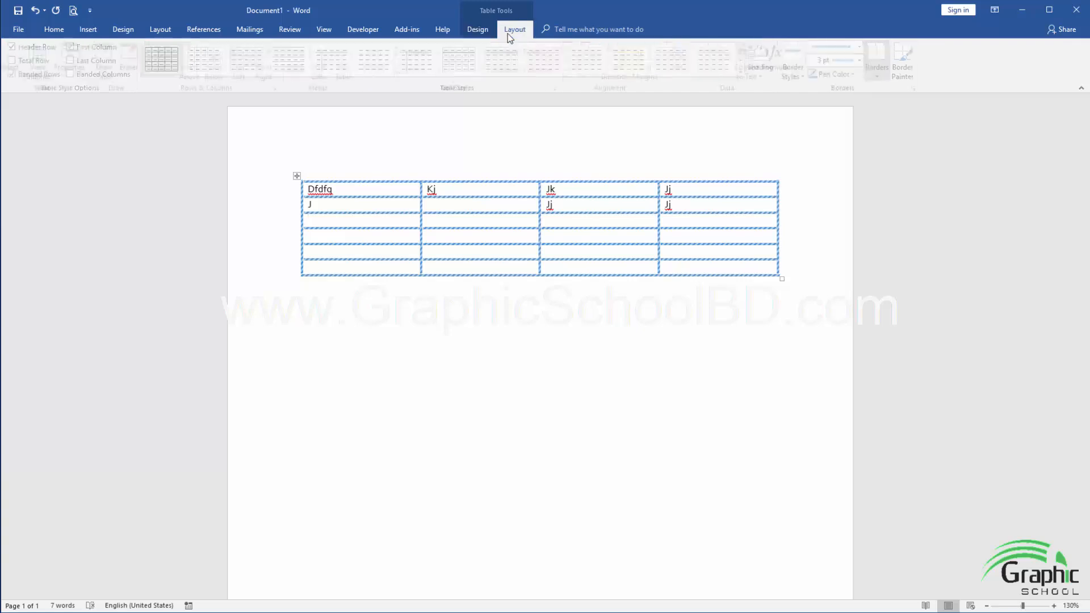
click(475, 30)
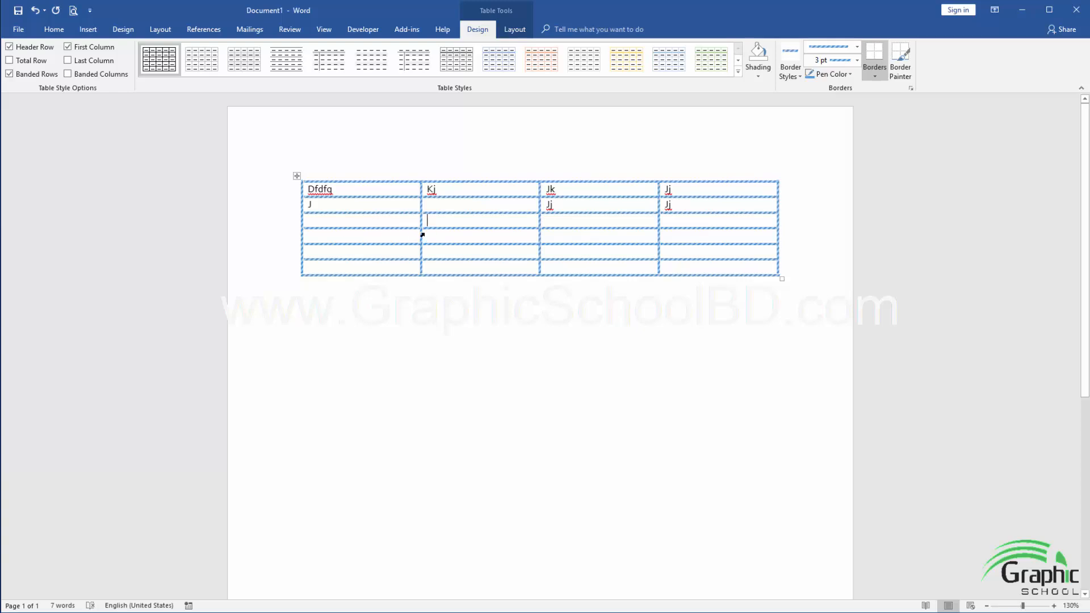
click(473, 221)
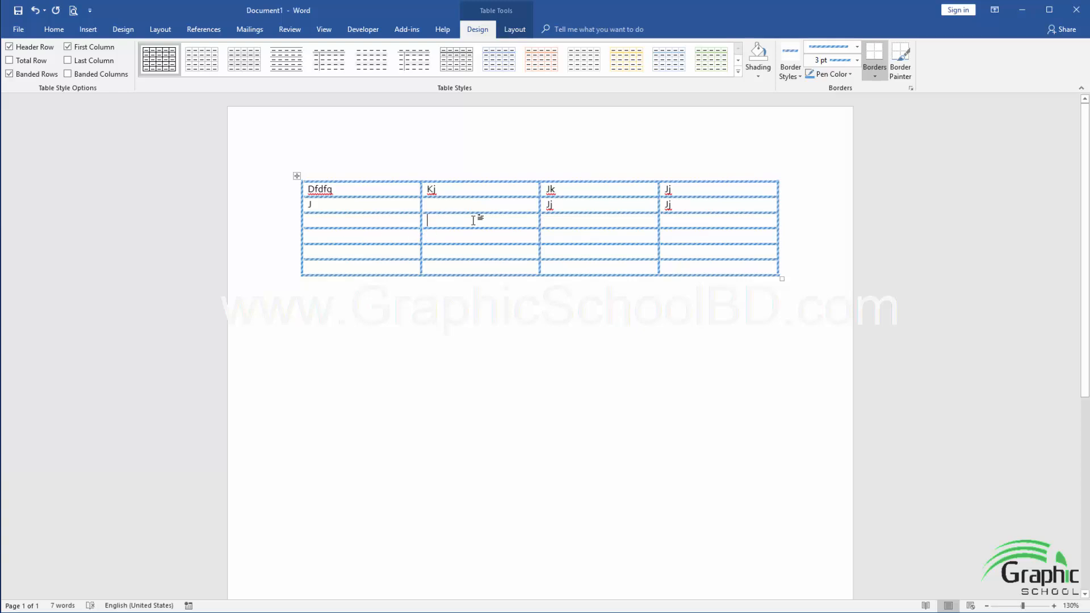